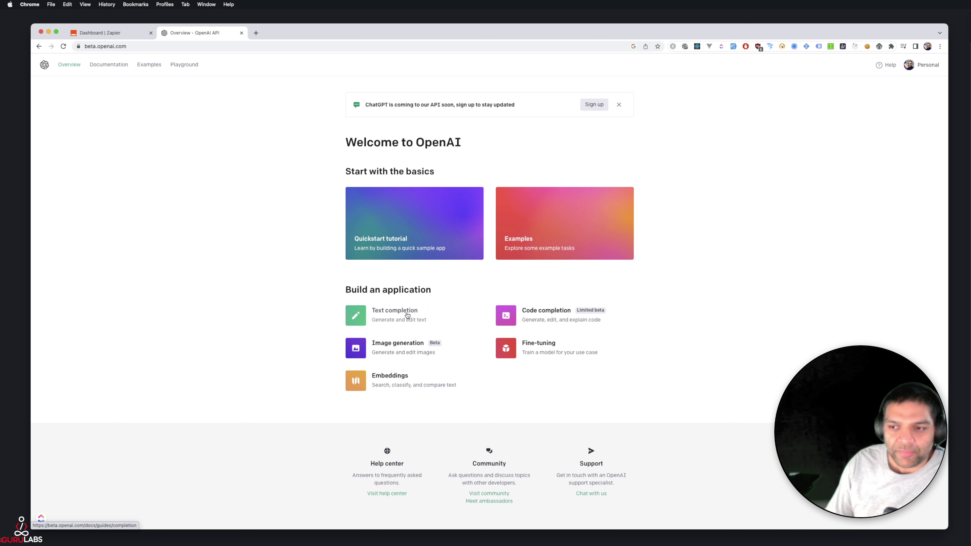
Switch to Insomnia, clear the URL of the New Request POST request, and move the window aside
key(super+space)
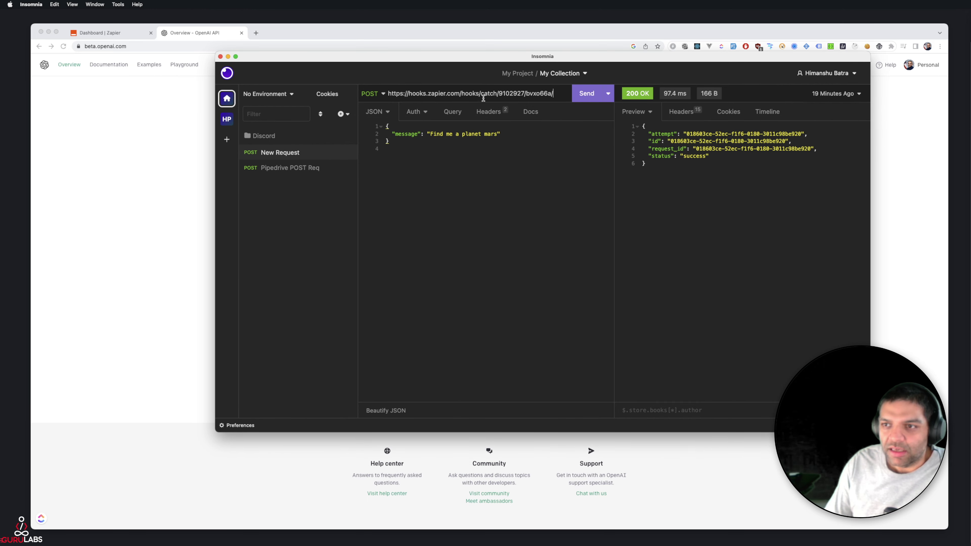
drag(560, 96, 288, 100)
key(BackSpace)
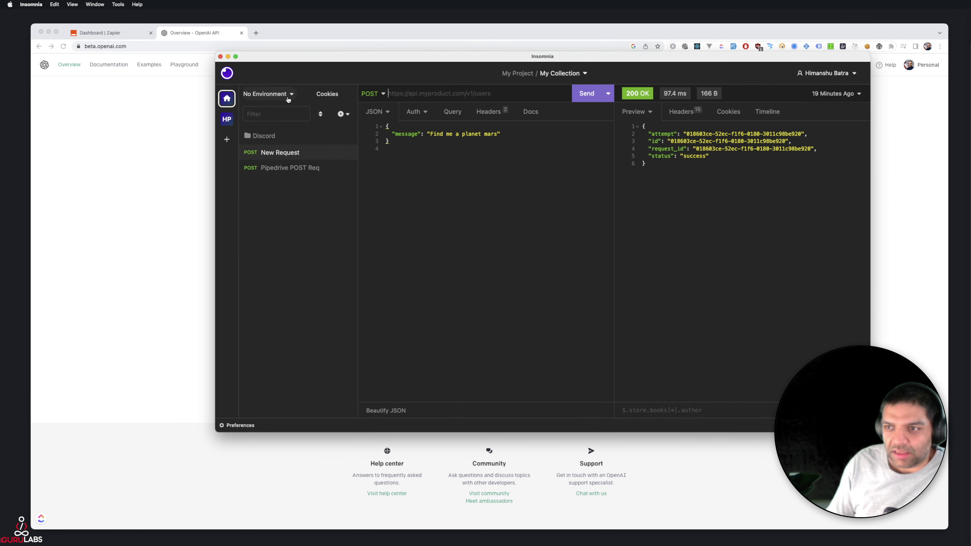
drag(433, 131, 524, 132)
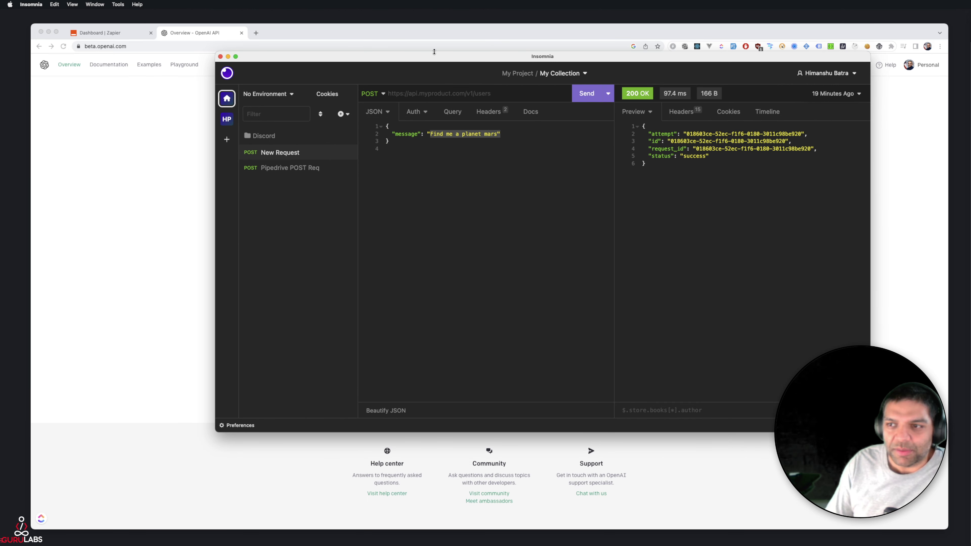
drag(434, 52, 436, 65)
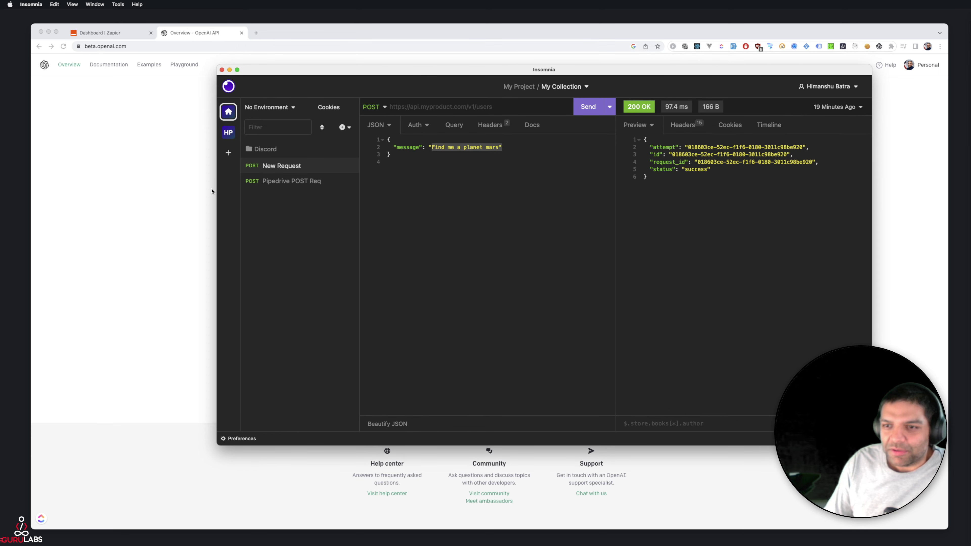
drag(282, 70, 970, 71)
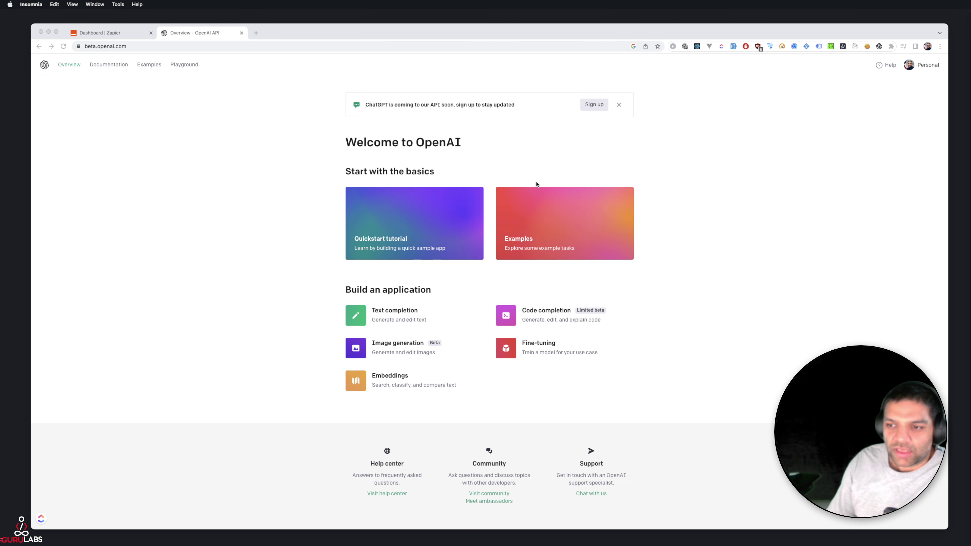
Open My Apps in Zapier and search the pages of connected apps for "chat"
click(100, 32)
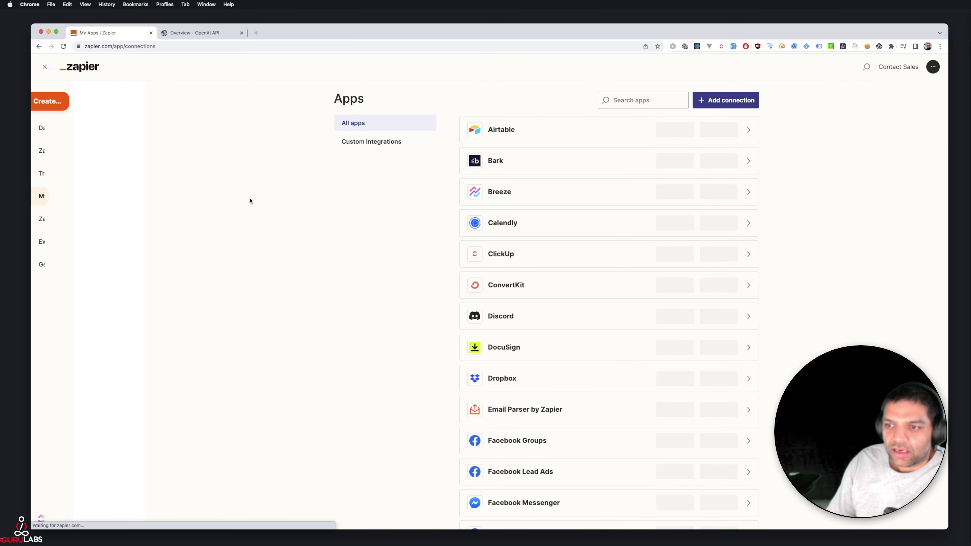
scroll(332, 222, down, 7)
scroll(335, 224, down, 2)
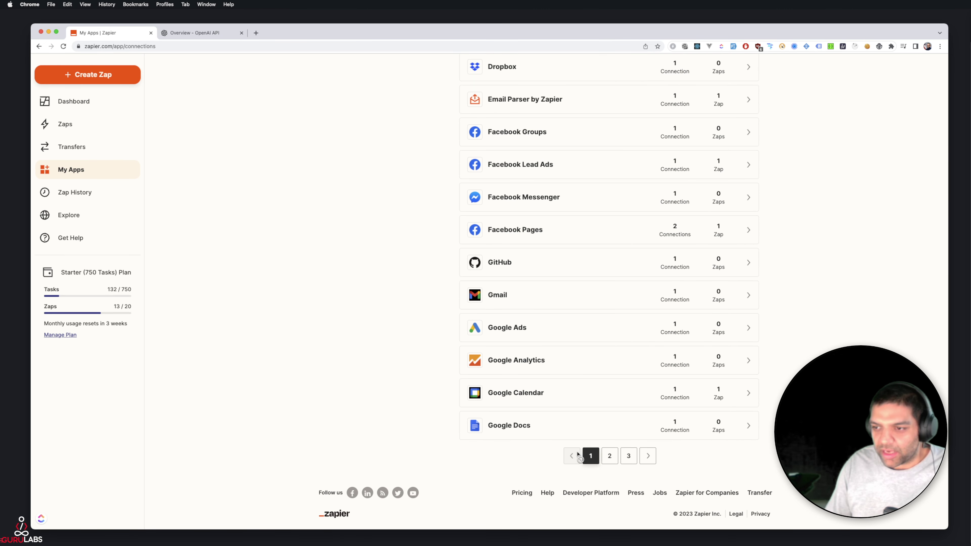
key(super+f)
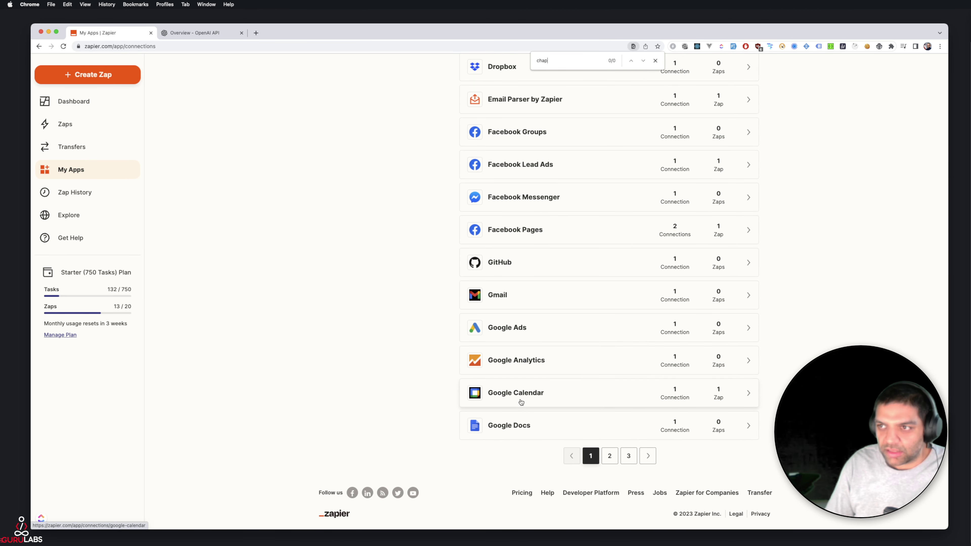
text(chapt)
key(BackSpace)
key(BackSpace)
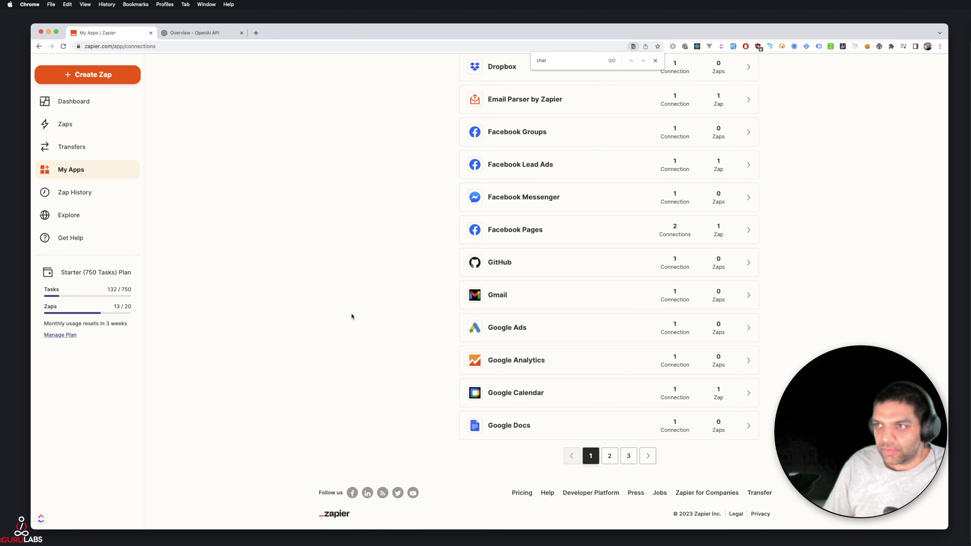
right_click(352, 317)
click(630, 468)
click(628, 457)
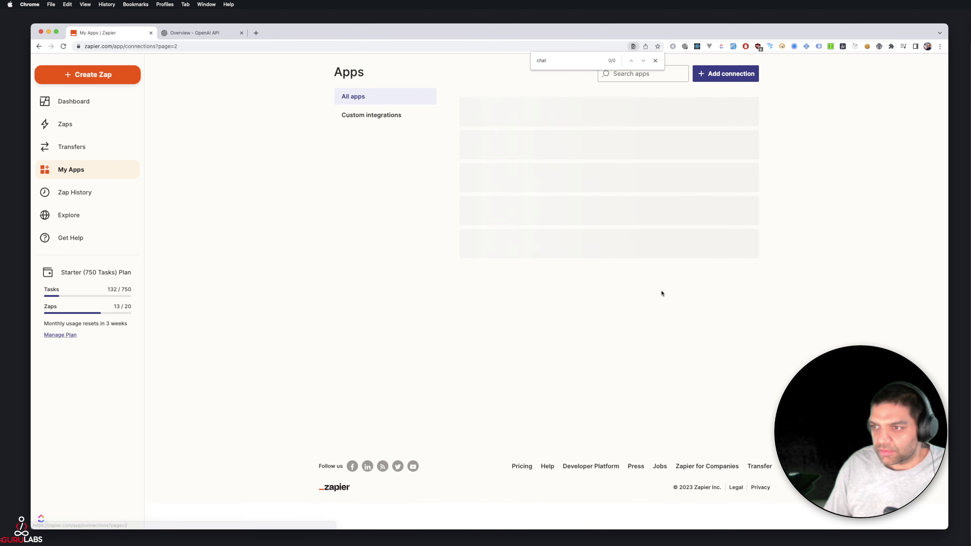
scroll(459, 296, up, 1)
click(610, 291)
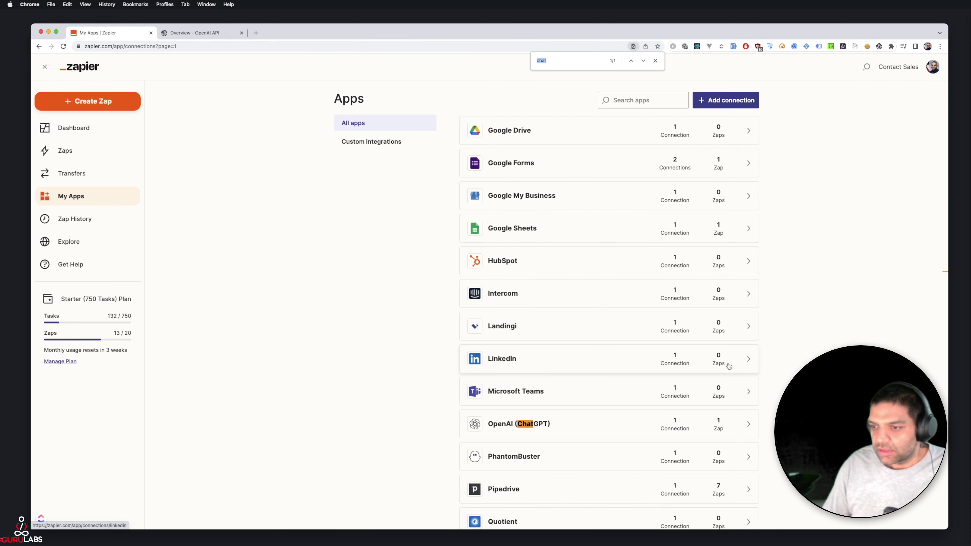
scroll(586, 375, down, 3)
scroll(412, 179, up, 3)
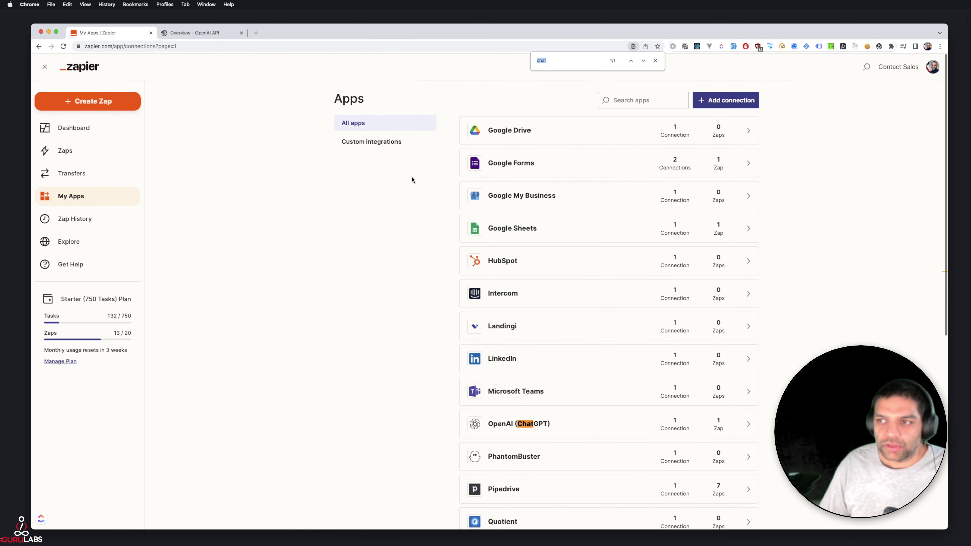
Search the apps available for a new connection for "open", and close the dialog without adding one
click(726, 100)
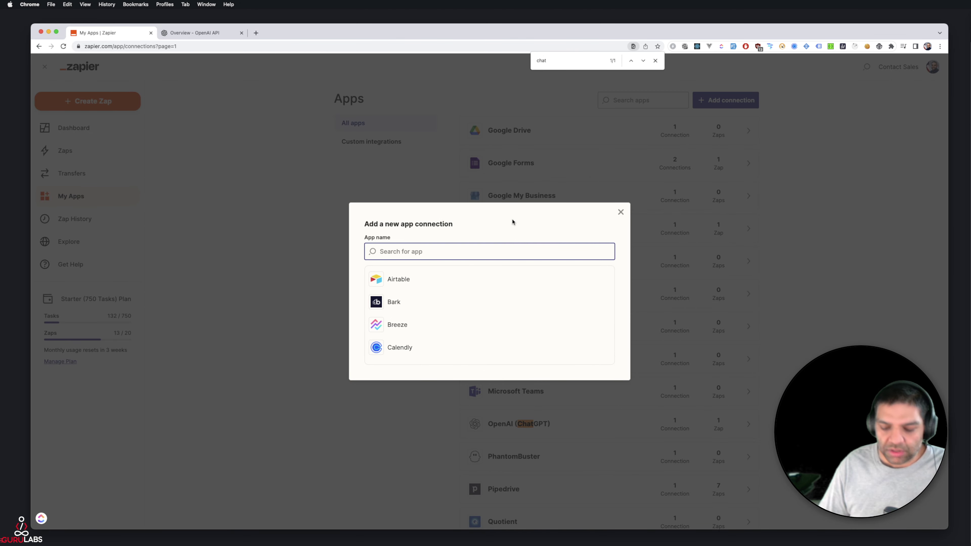
text(open)
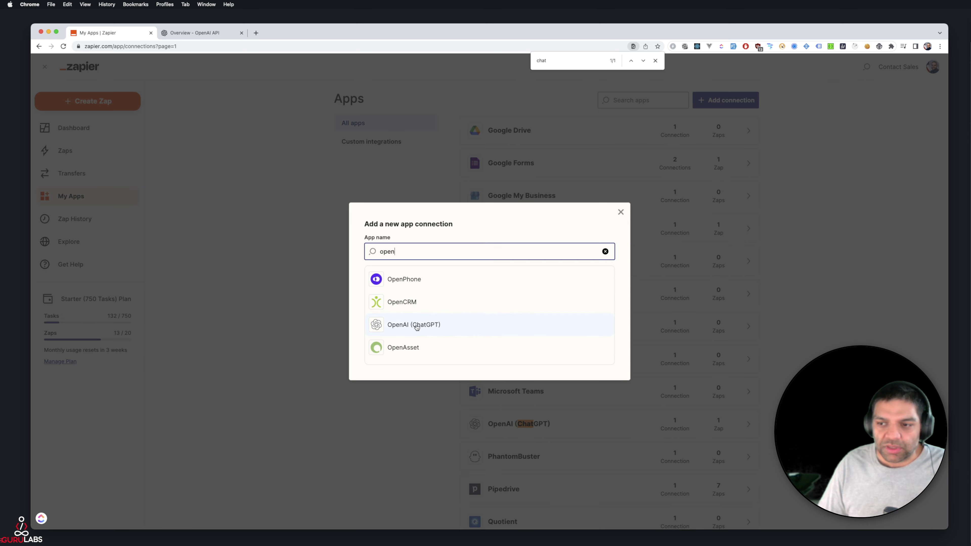
click(258, 219)
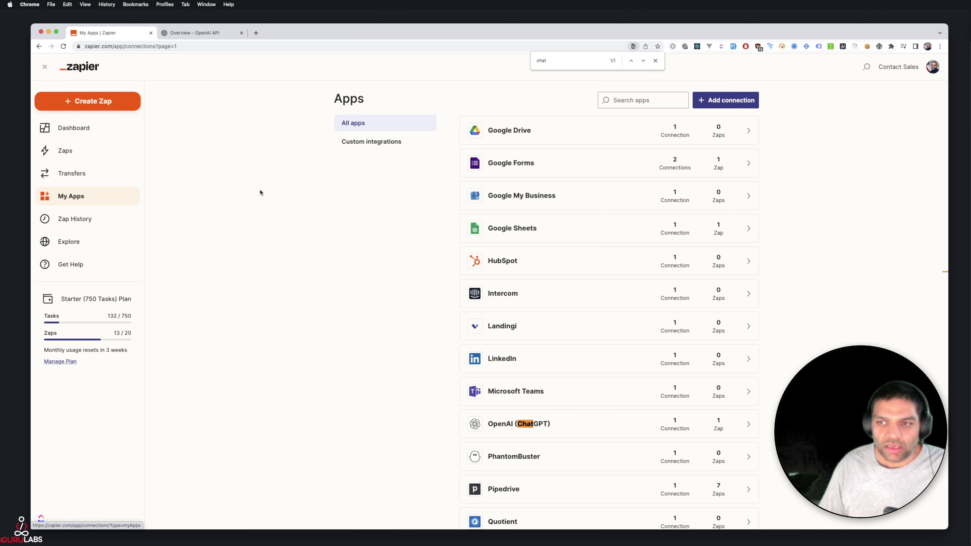
Create a new Zap from the Zaps list and choose Webhooks by Zapier as its trigger app
click(96, 151)
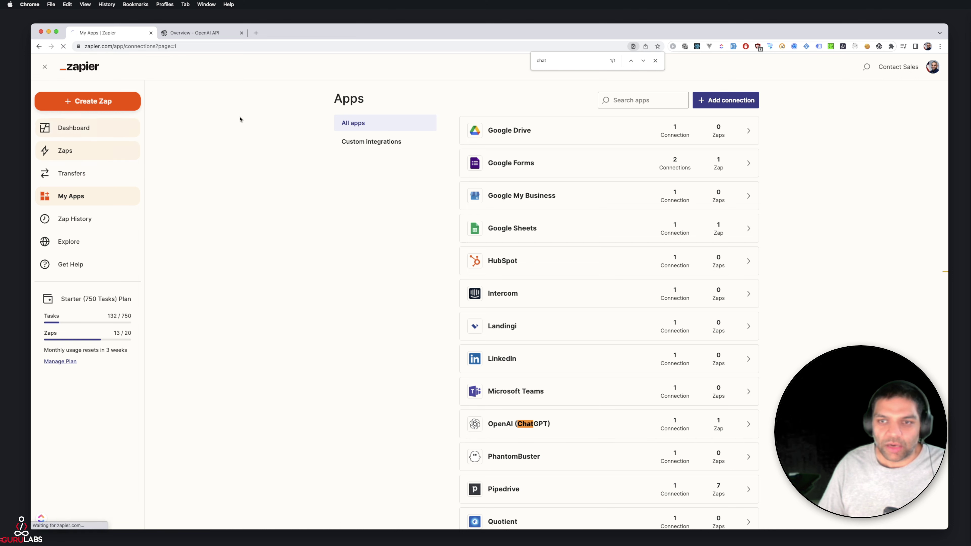
click(768, 124)
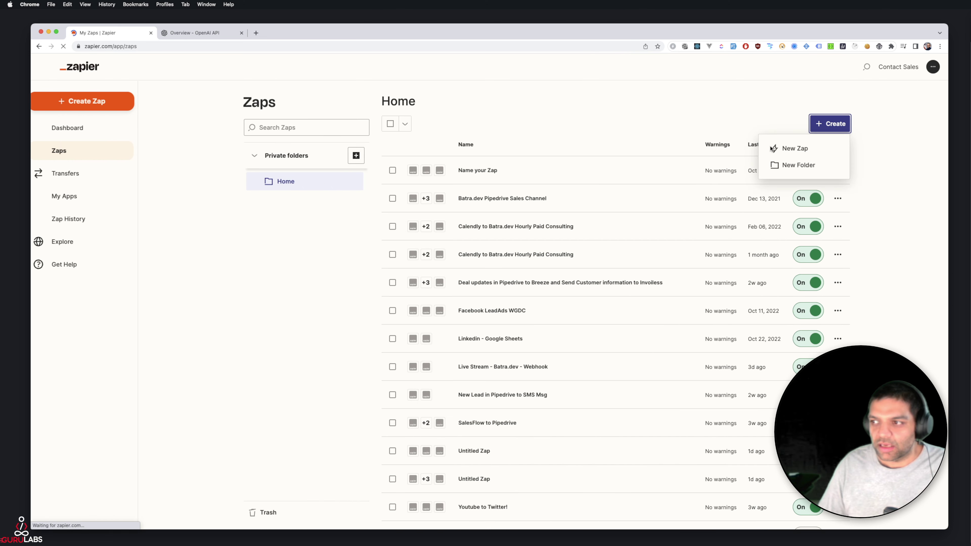
click(802, 149)
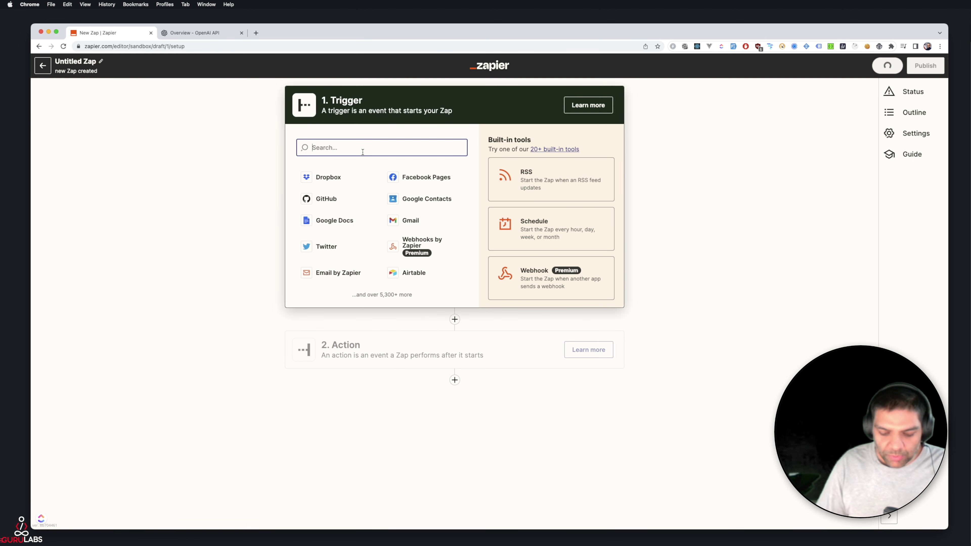
text(webhoo)
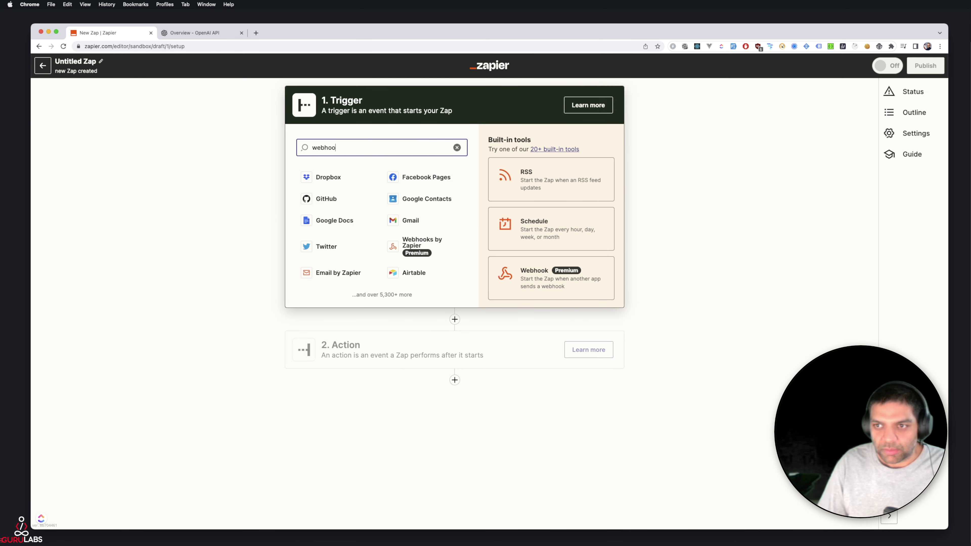
text(ks)
click(368, 179)
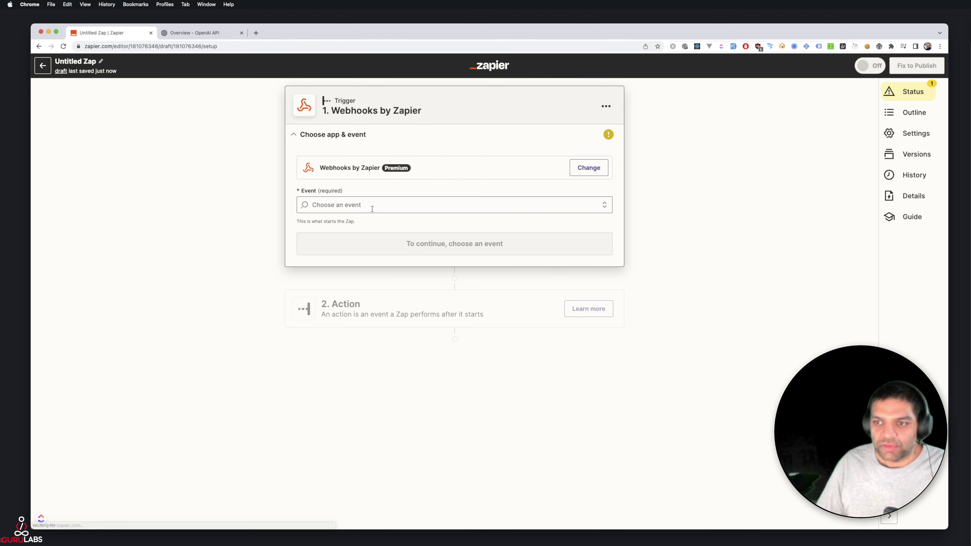
Set the webhook trigger's event to Catch Hook and continue through to the trigger test
click(366, 277)
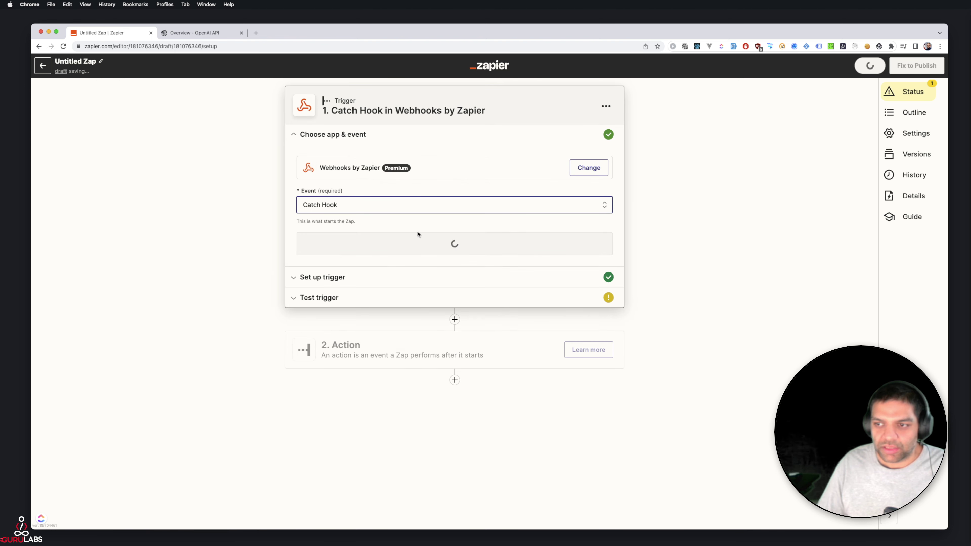
click(383, 244)
click(388, 236)
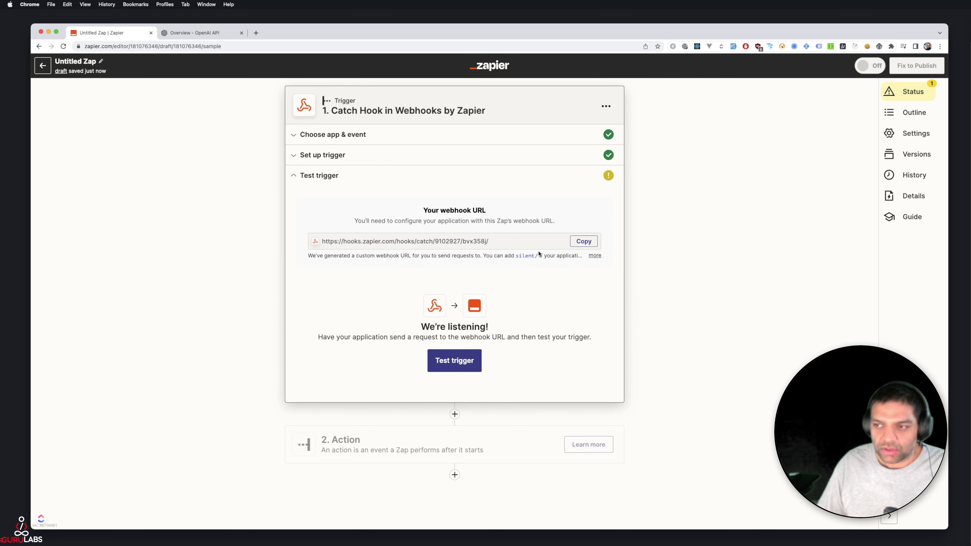
Copy the Zap's webhook URL and paste it as the New Request URL in Insomnia, with the window enlarged
click(584, 241)
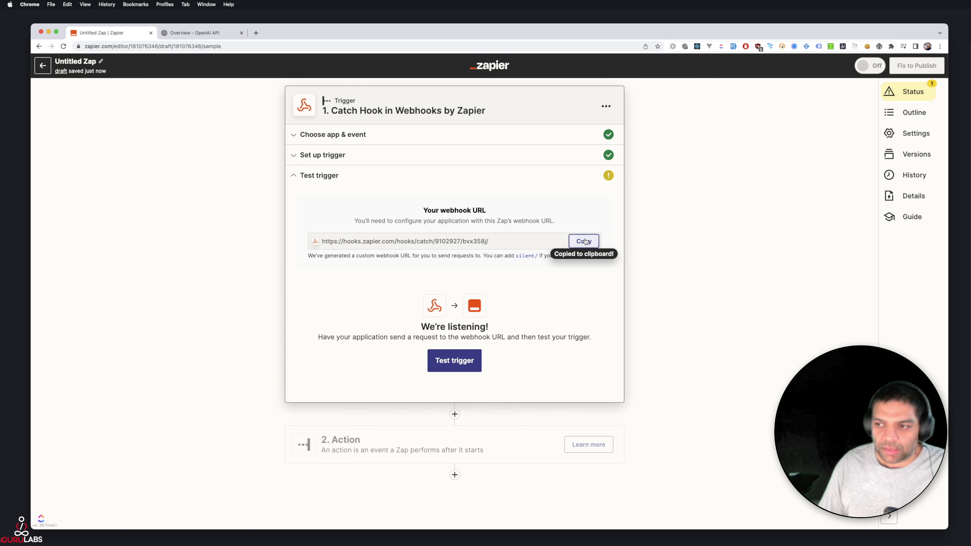
key(super+Tab)
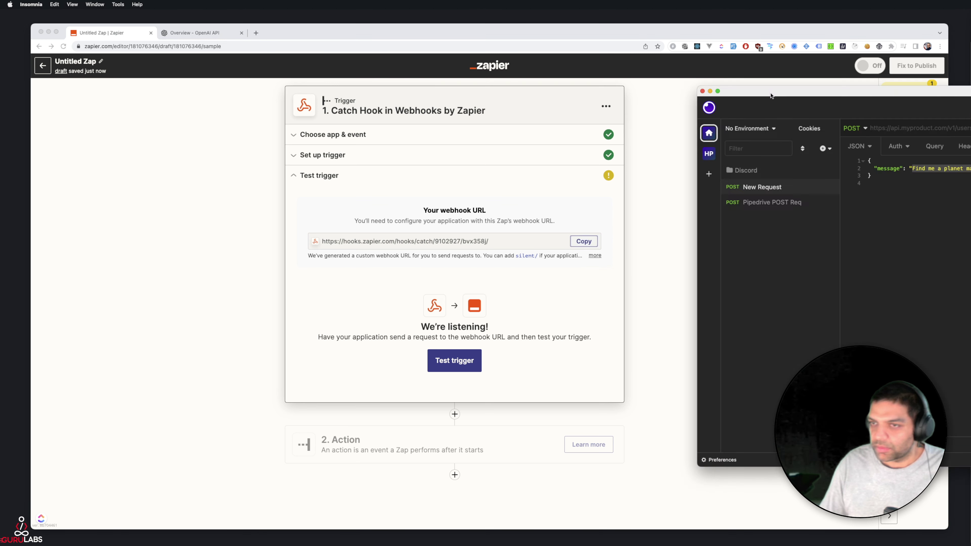
drag(771, 96, 101, 32)
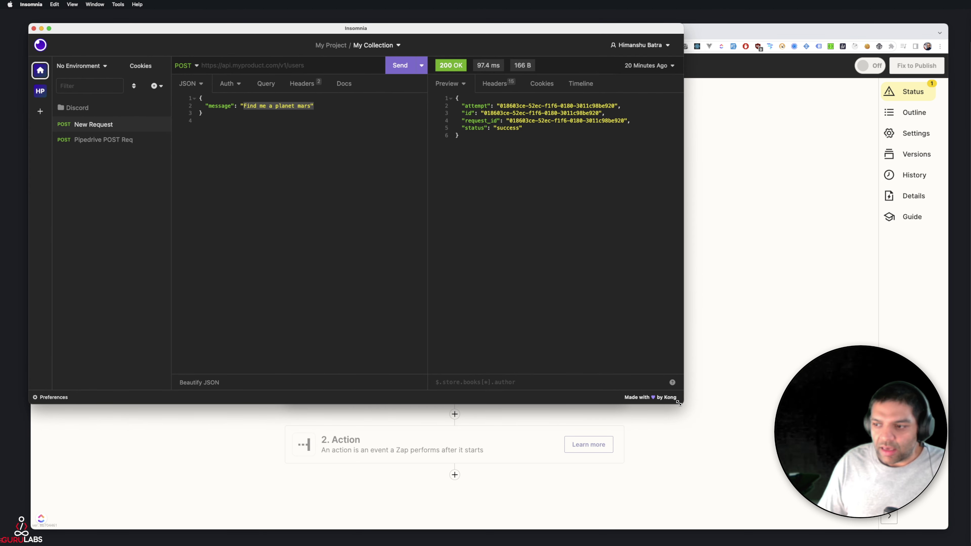
drag(678, 403, 949, 530)
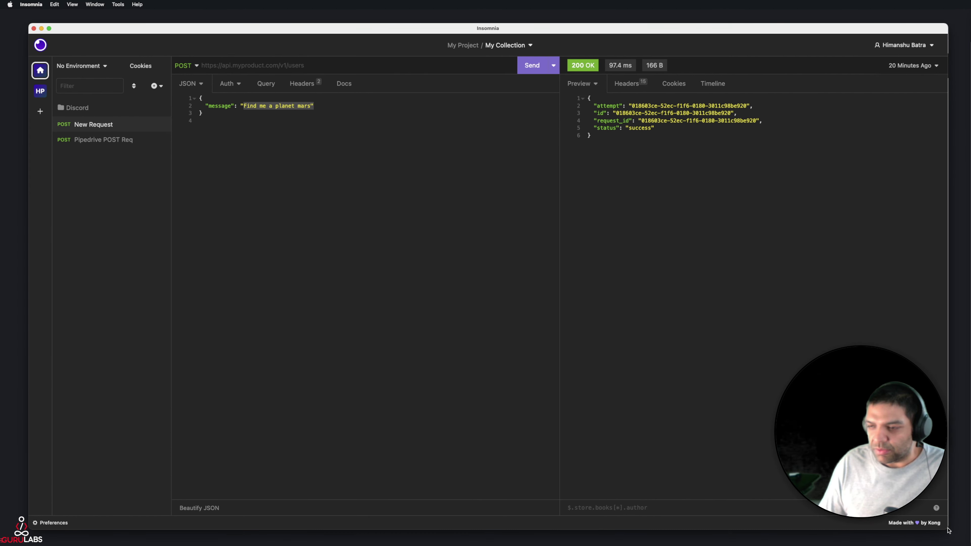
click(286, 66)
key(super+v)
click(320, 113)
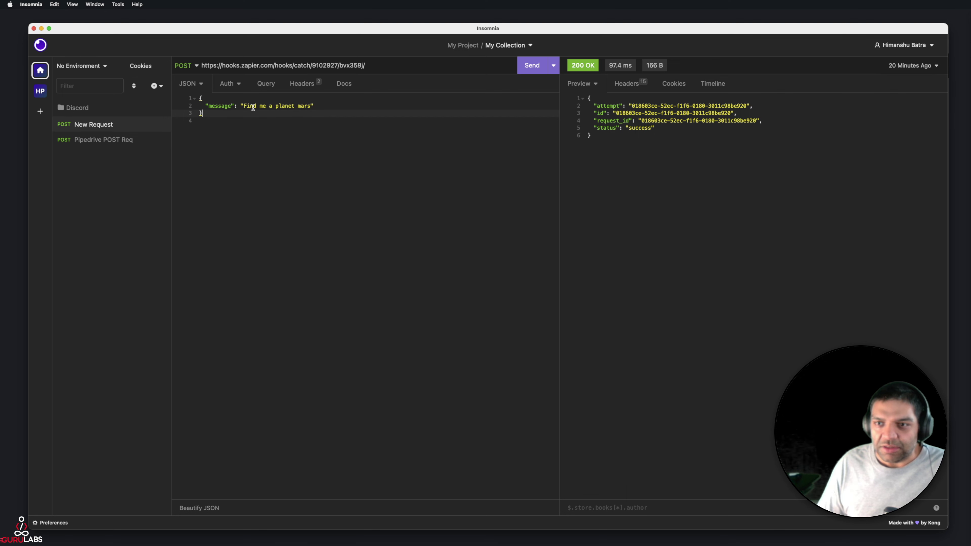
Change the message value in the JSON body to "How tall is times square building"
double_click(259, 106)
drag(259, 105, 313, 105)
key(BackSpace)
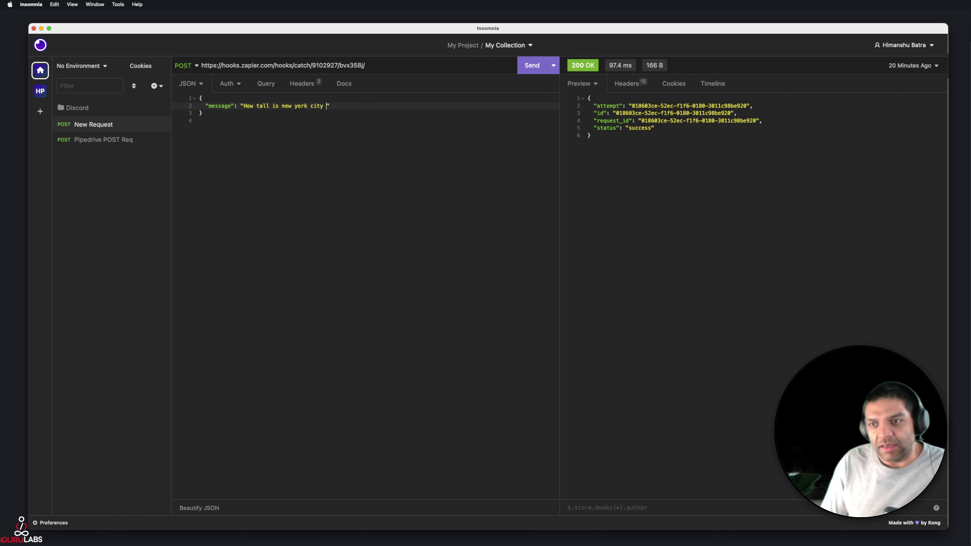
text(times squ)
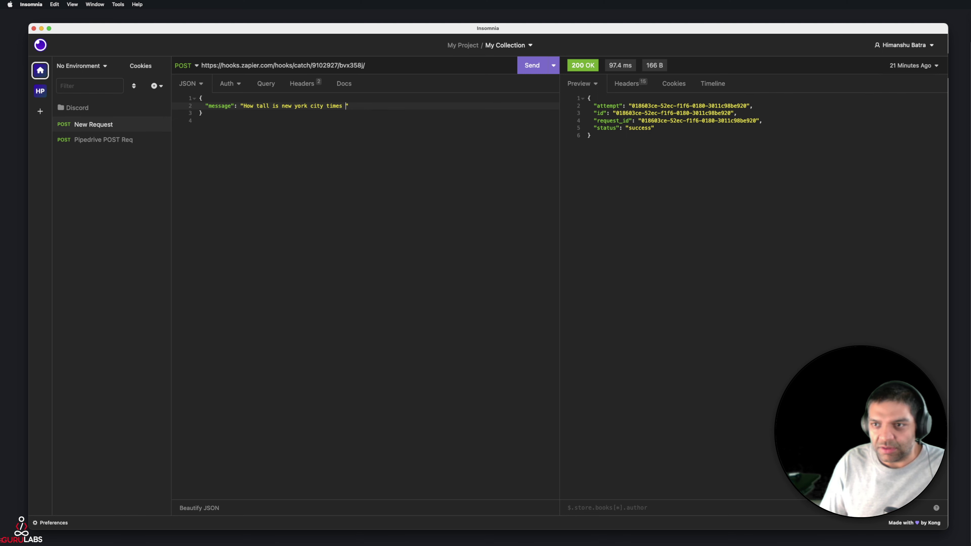
text(are building)
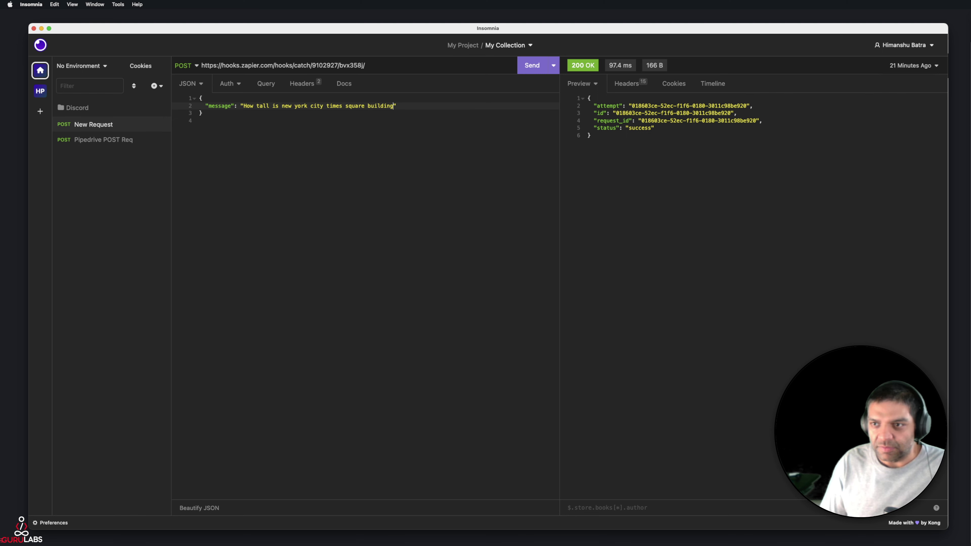
click(342, 138)
drag(283, 106, 322, 106)
key(BackSpace)
key(BackSpace)
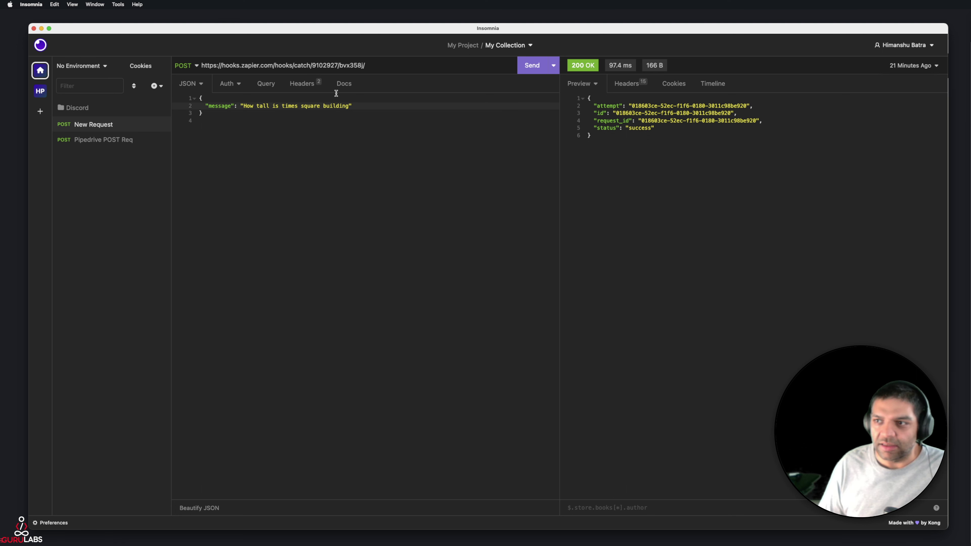
Send the POST request to the webhook URL, check the response status, and switch back to the Zap editor in Chrome
drag(475, 69, 101, 59)
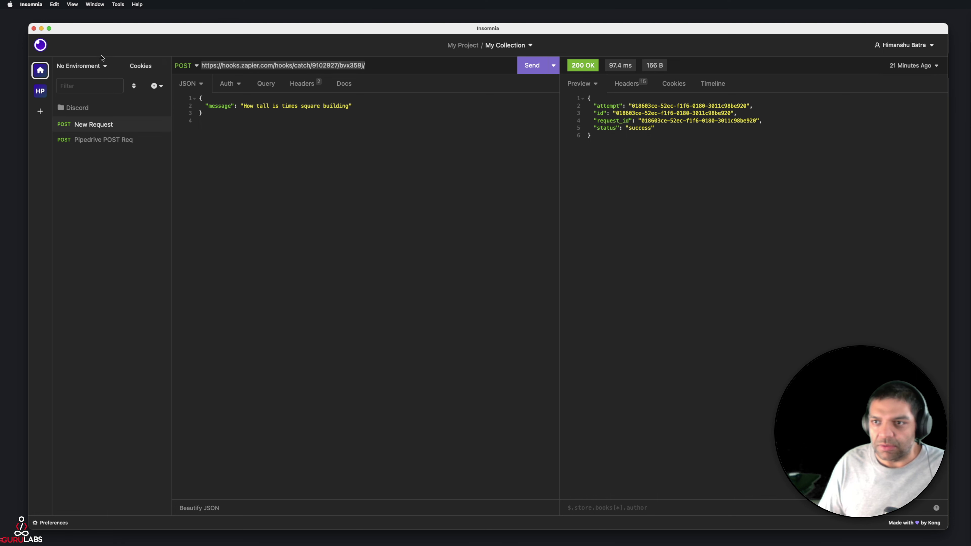
click(366, 69)
key(super+Return)
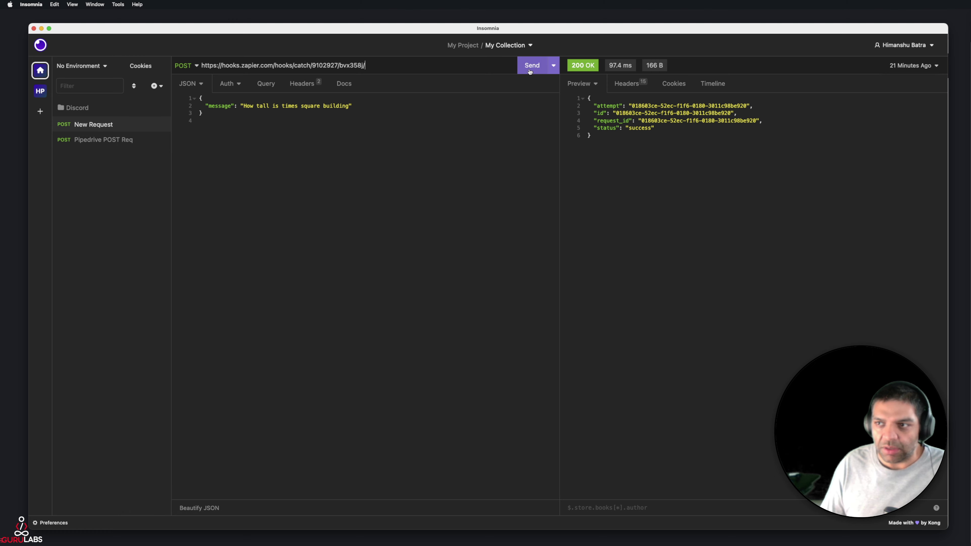
double_click(663, 129)
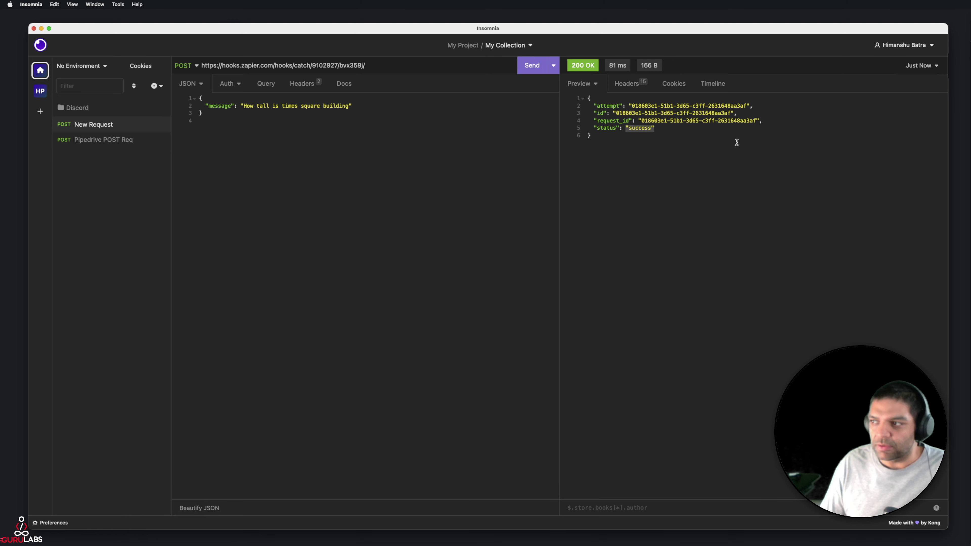
key(super+Tab)
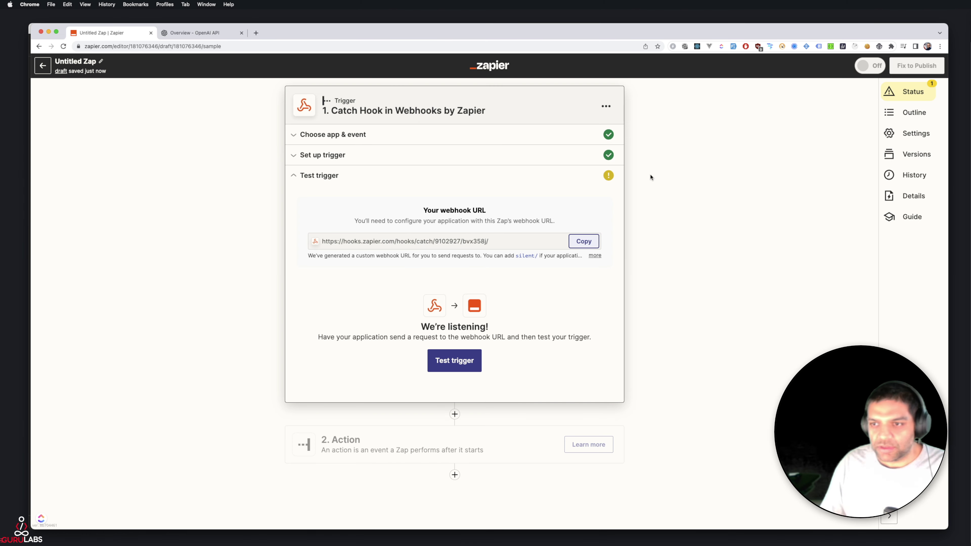
Test the Catch Hook trigger, check the message in the received request, and continue to the action step
click(455, 361)
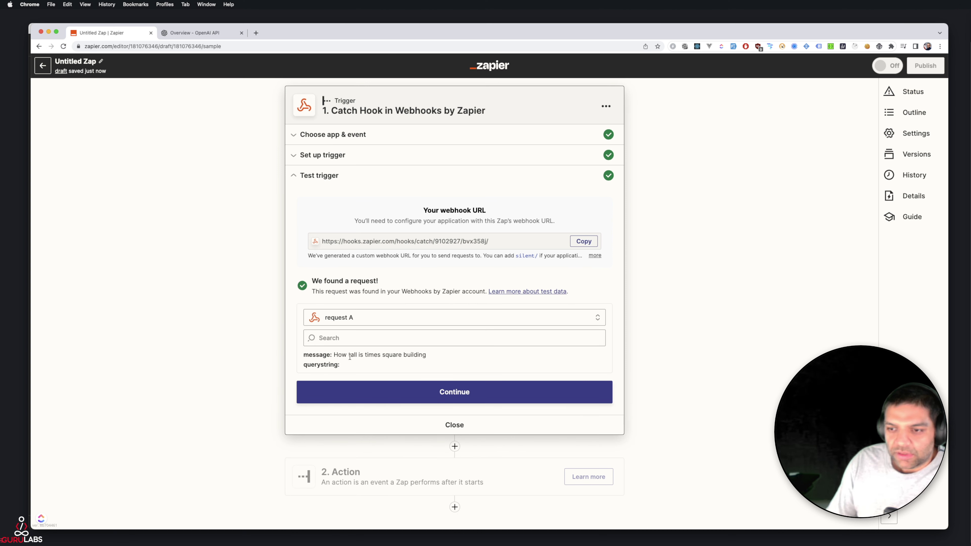
drag(318, 356, 363, 356)
scroll(453, 342, down, 1)
click(440, 383)
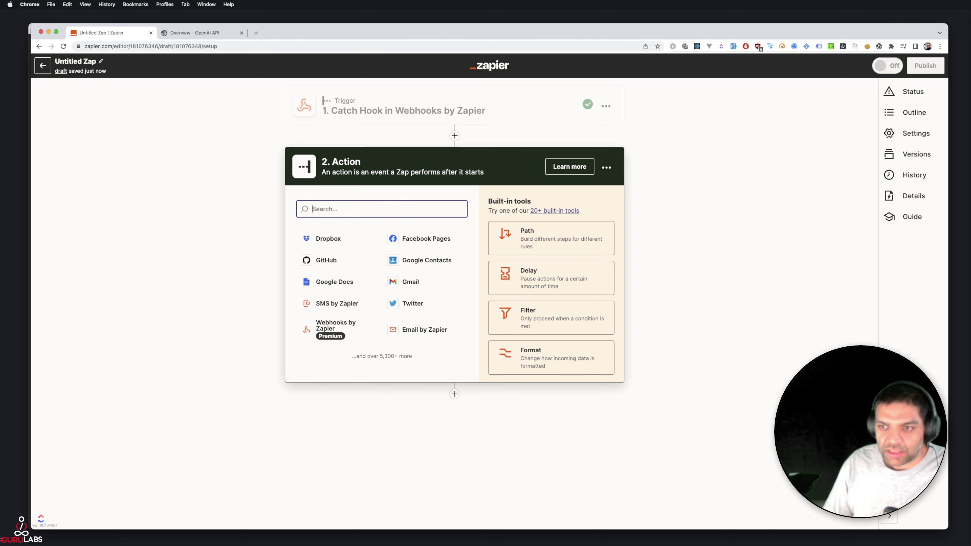
Search the action apps for "open" and choose OpenAI (ChatGPT) as the action app
text(chatchat)
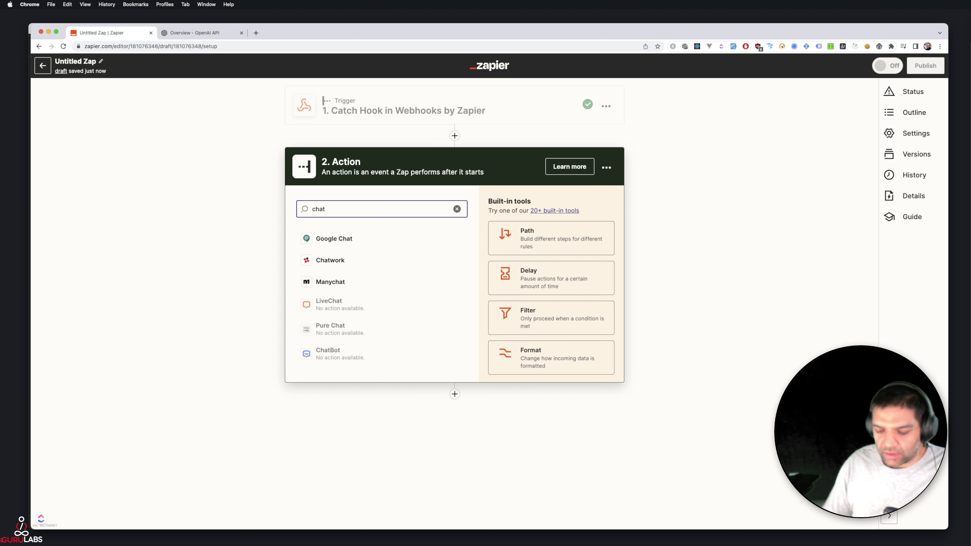
key(BackSpace)
key(BackSpace)
key(BackSpace)
key(BackSpace)
text(open)
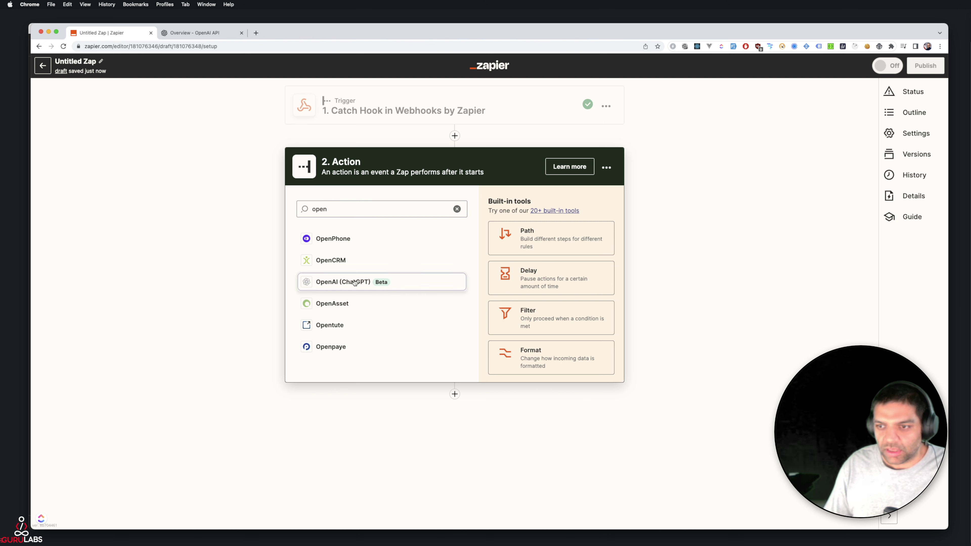
click(354, 282)
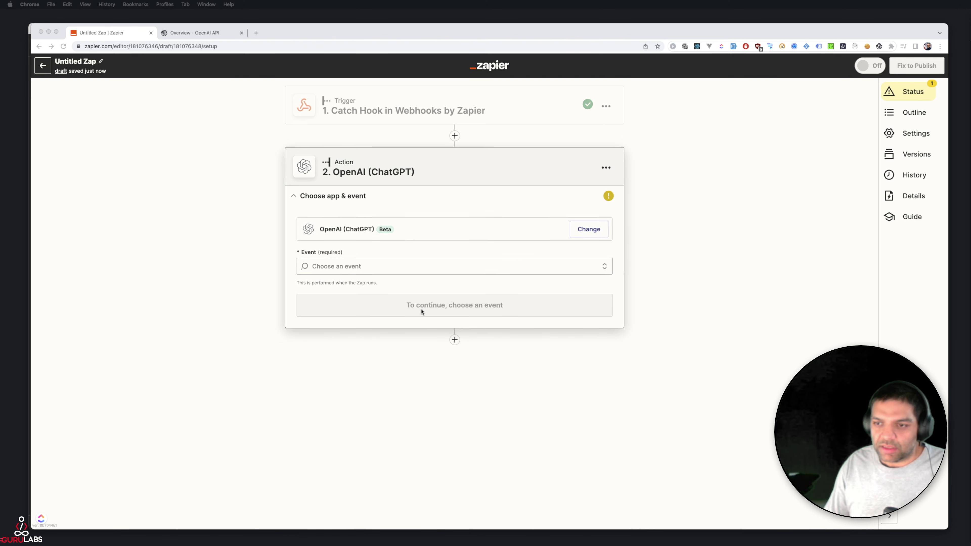
Set the action's event to Send Prompt, select the existing OpenAI account, and continue to the action setup
click(396, 267)
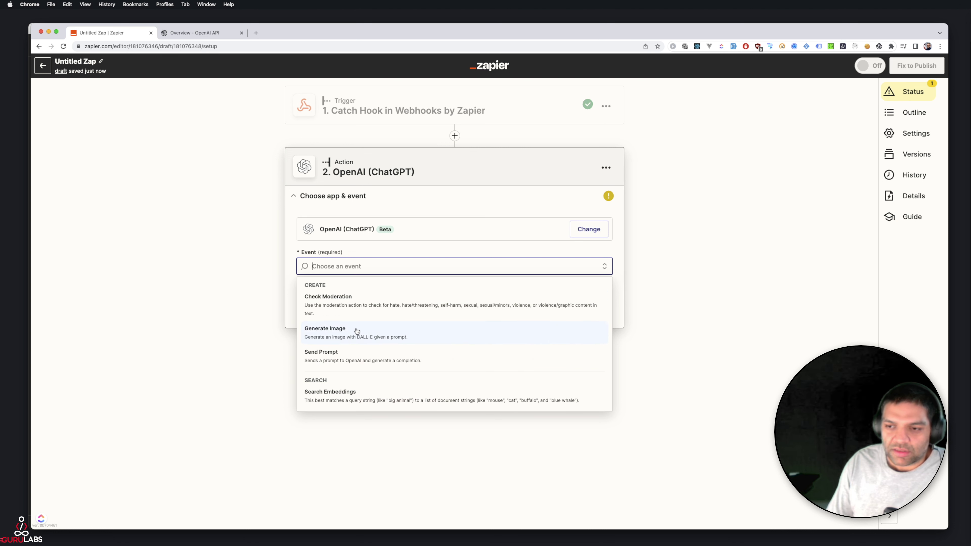
click(342, 353)
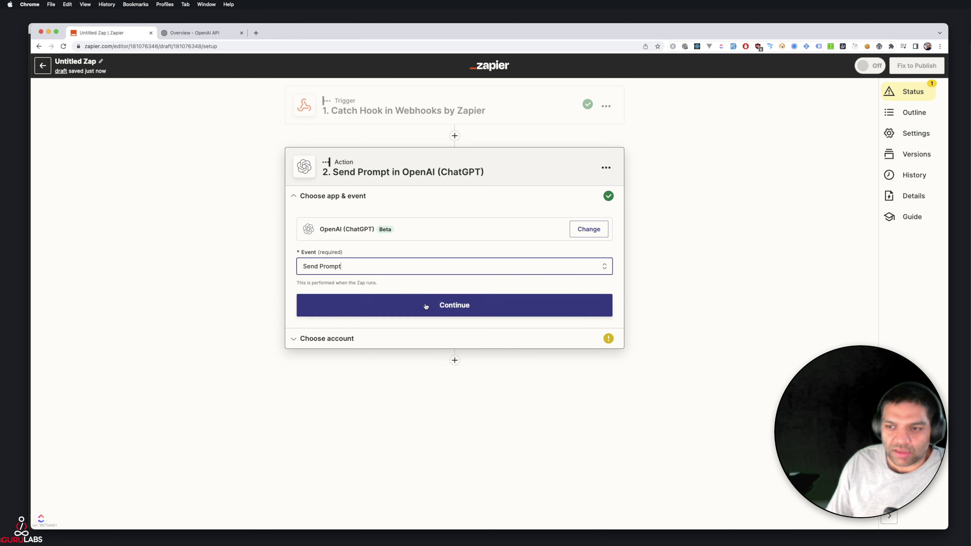
click(469, 308)
click(313, 252)
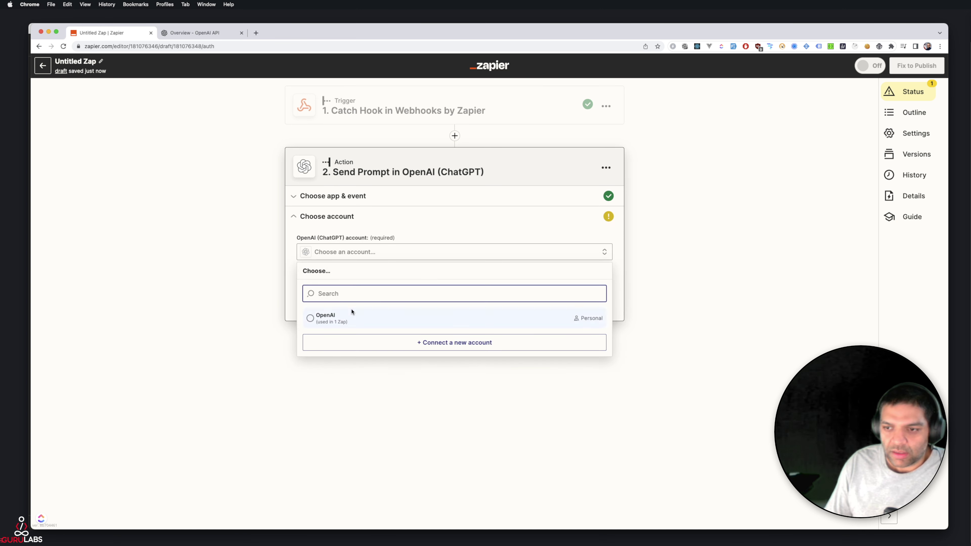
click(337, 314)
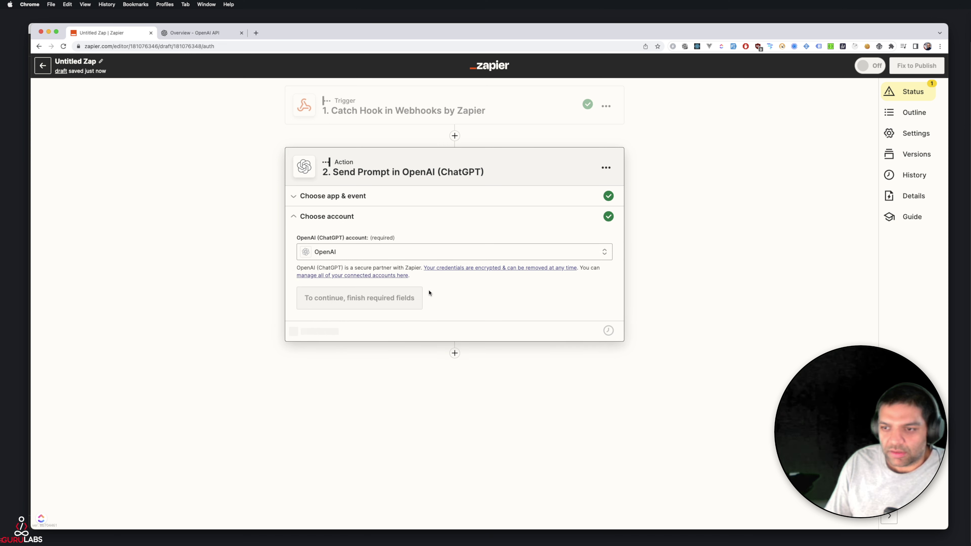
click(337, 304)
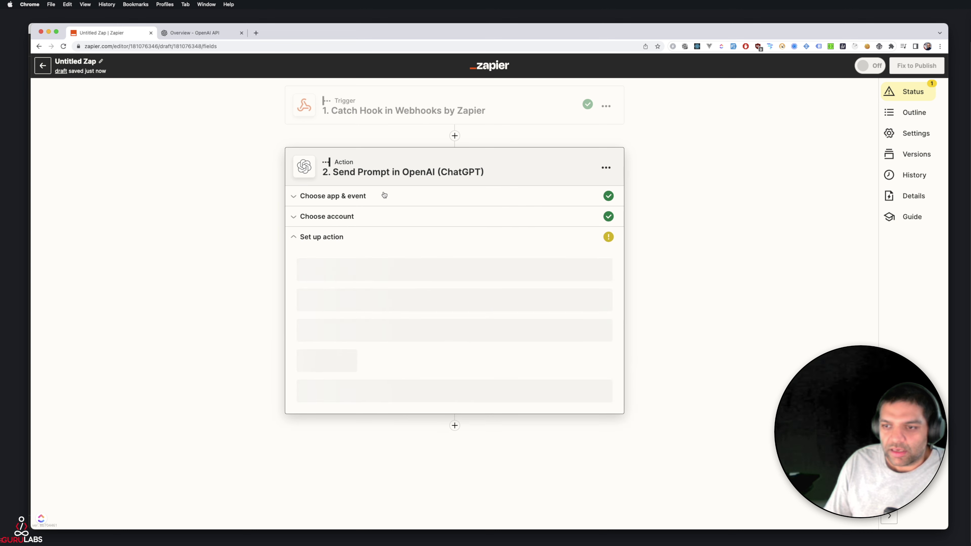
Browse the models available for the Send Prompt action without changing the selection
scroll(266, 317, down, 2)
click(377, 237)
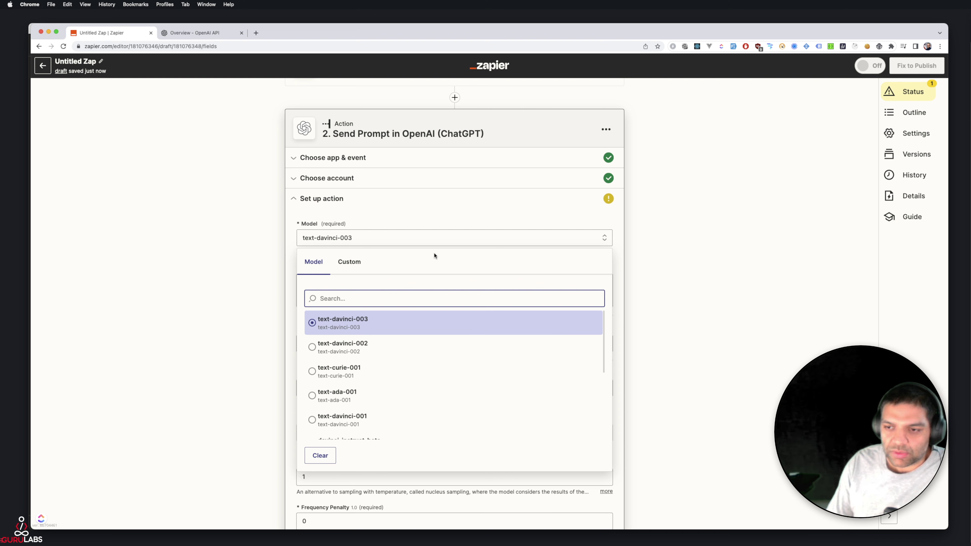
scroll(435, 258, down, 1)
scroll(336, 345, down, 1)
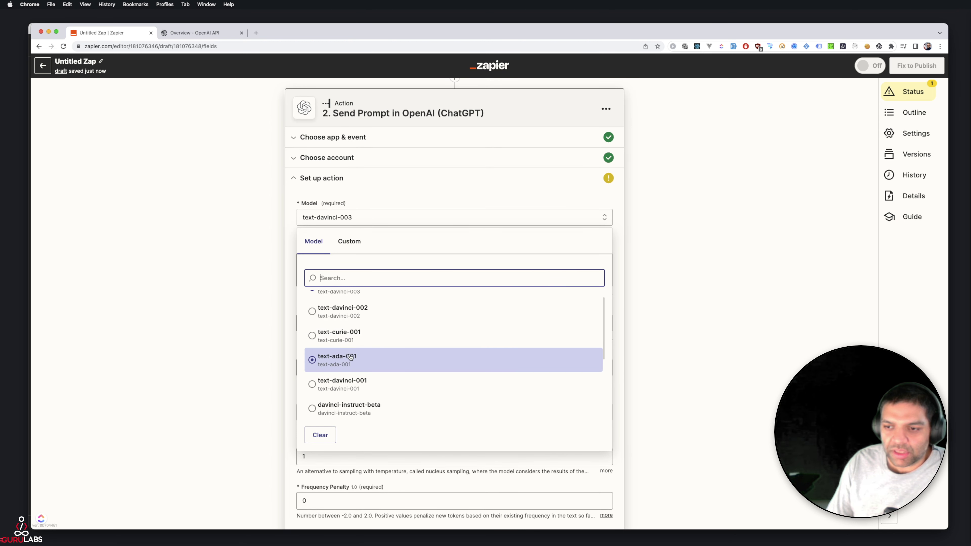
scroll(352, 356, down, 1)
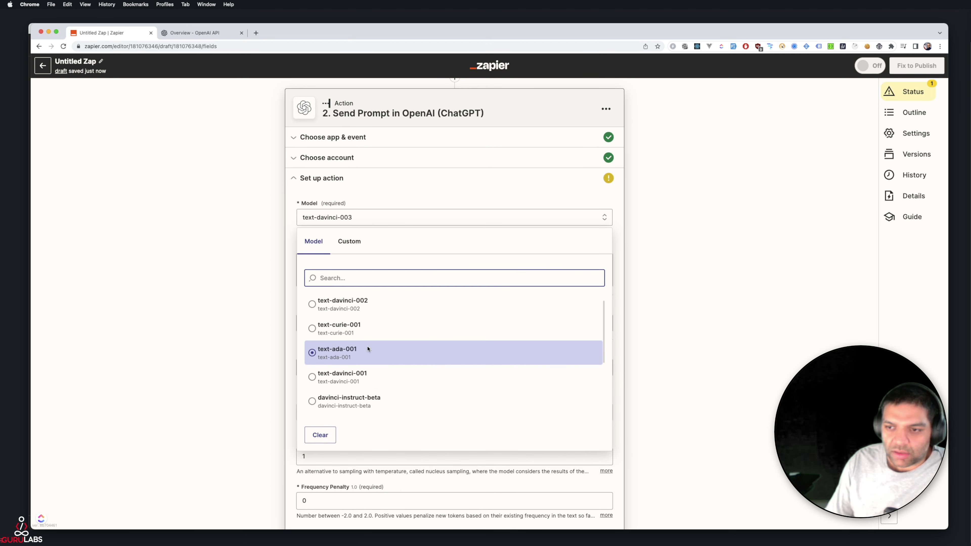
scroll(365, 337, up, 1)
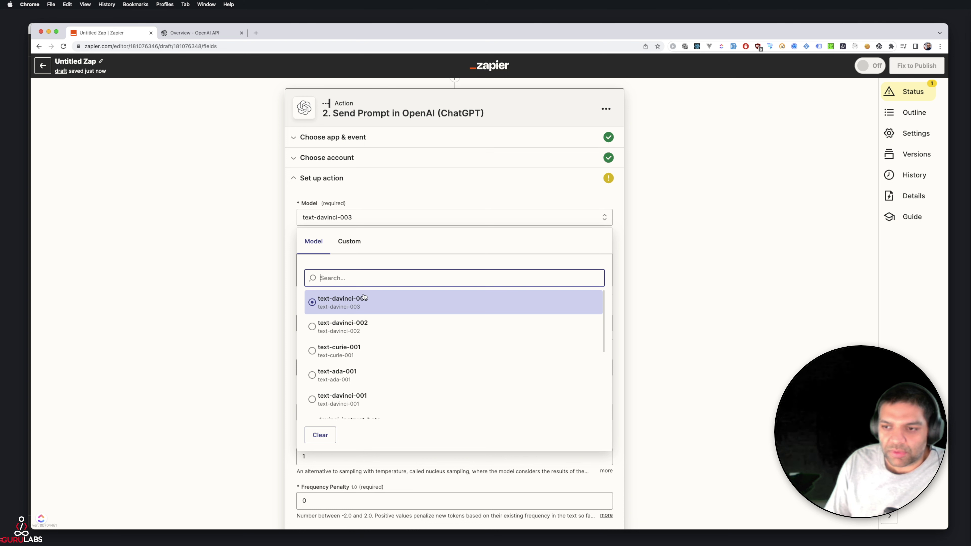
click(262, 180)
Insert the Message field from the Catch Hook trigger as the prompt
click(355, 264)
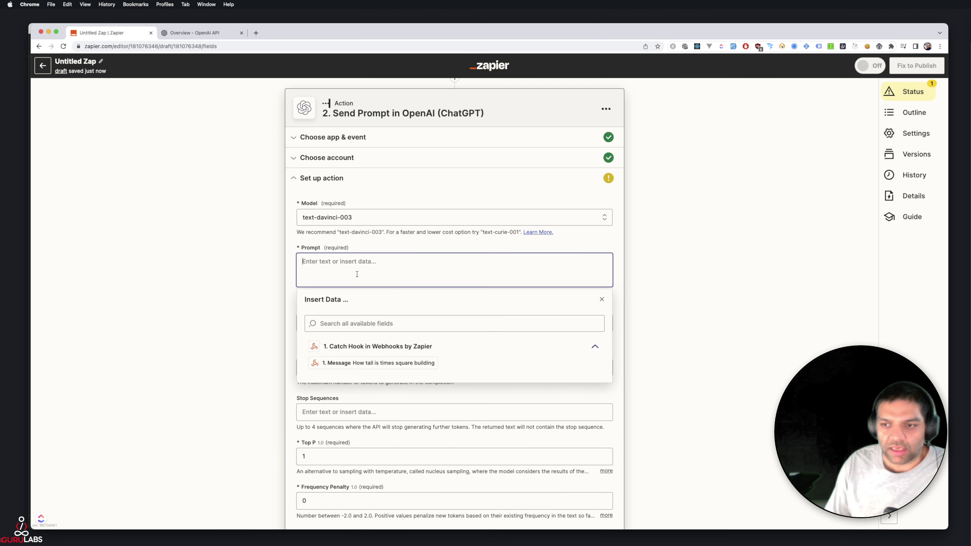
click(379, 362)
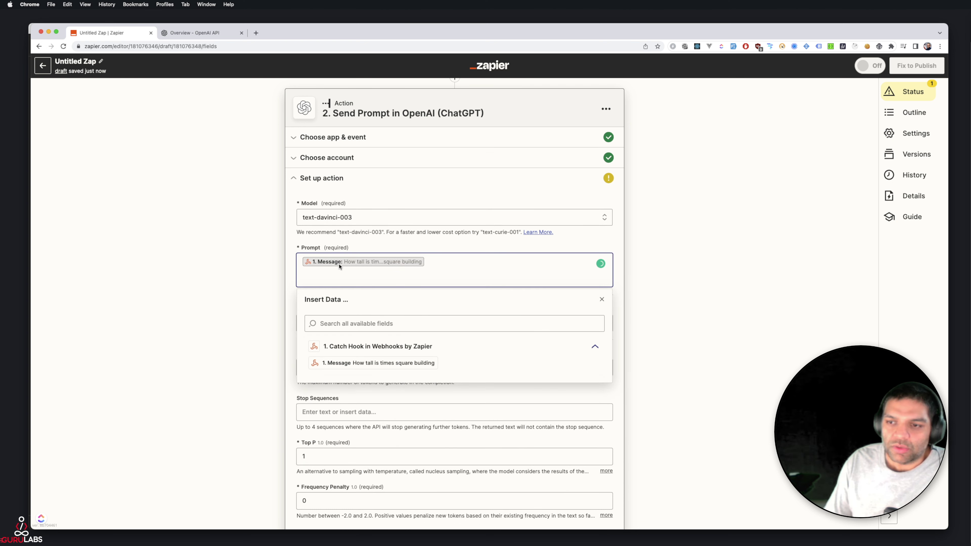
click(257, 247)
Review the remaining prompt settings, including the descriptions of Temperature, Maximum Length and Top P
scroll(467, 288, down, 3)
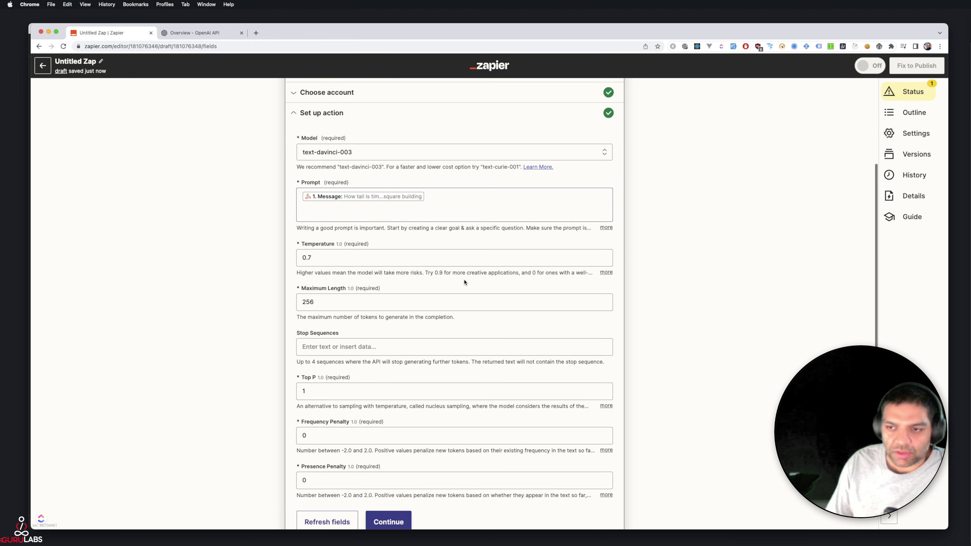
scroll(382, 256, down, 1)
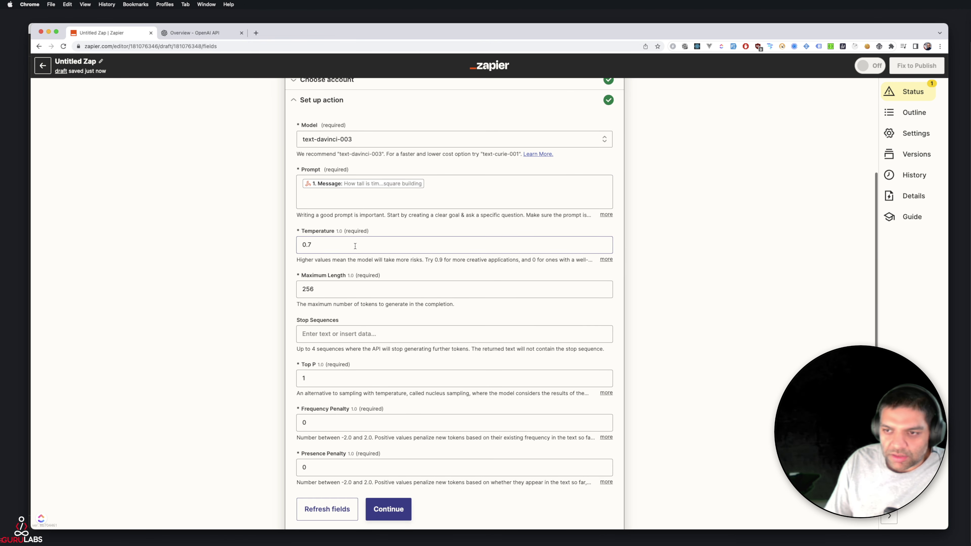
drag(302, 259, 421, 262)
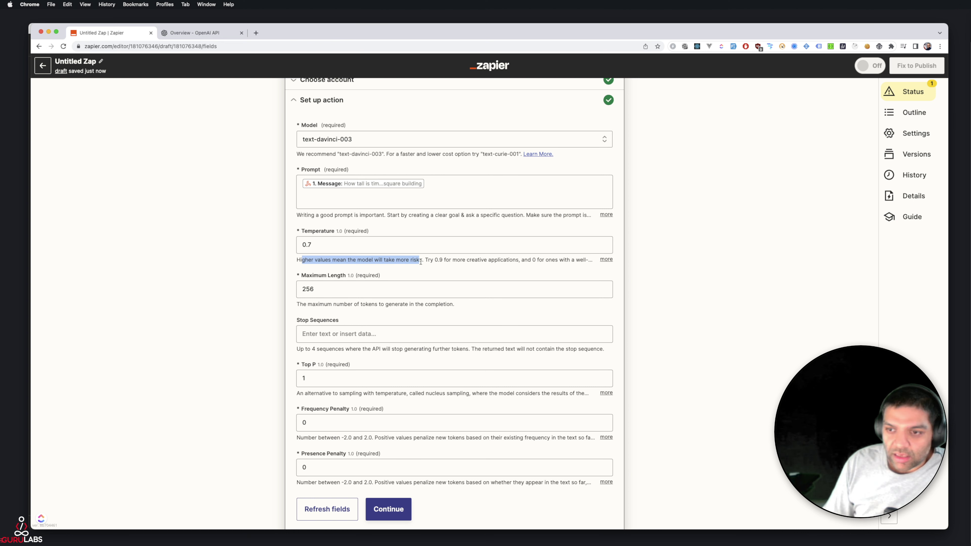
drag(328, 310, 460, 310)
scroll(459, 310, down, 2)
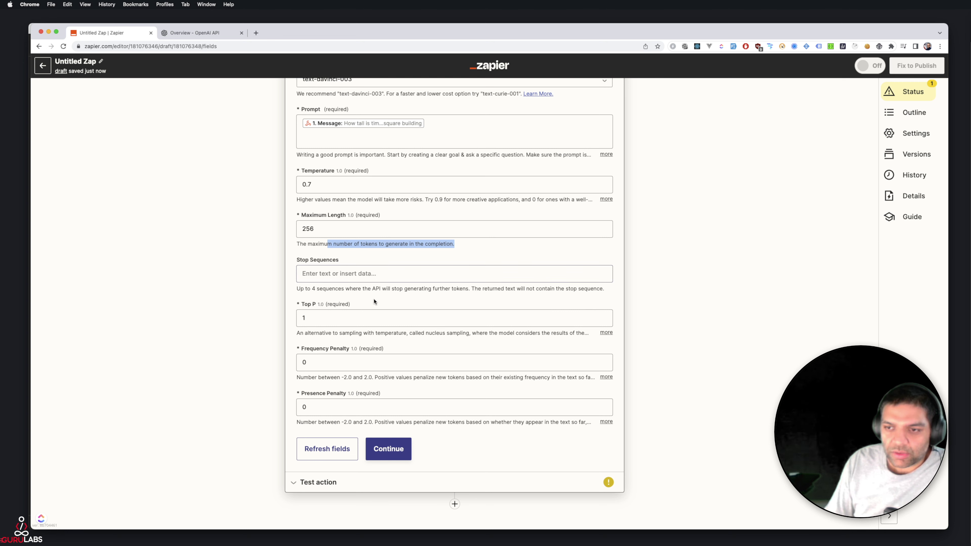
scroll(365, 307, down, 1)
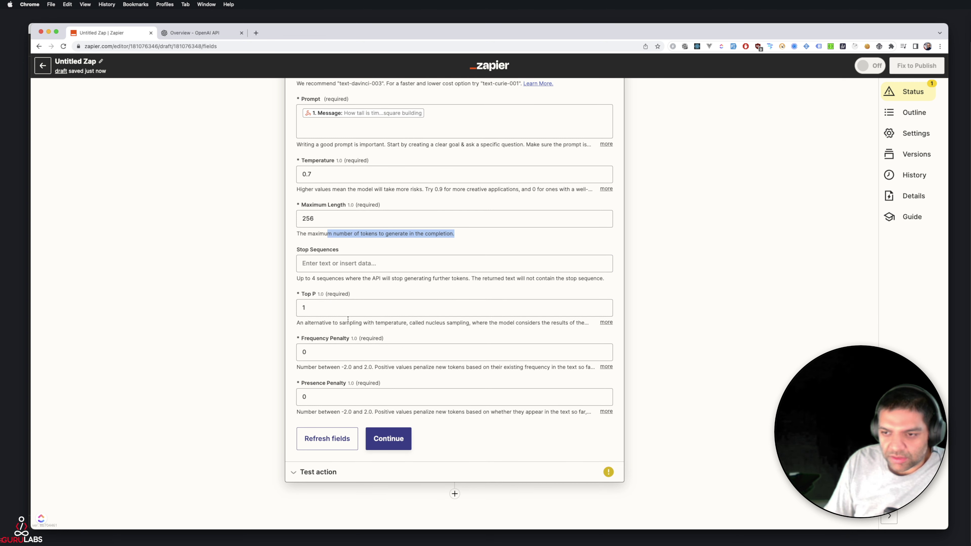
Look through the Introduction page of the OpenAI API documentation and return to the Zap editor
click(195, 33)
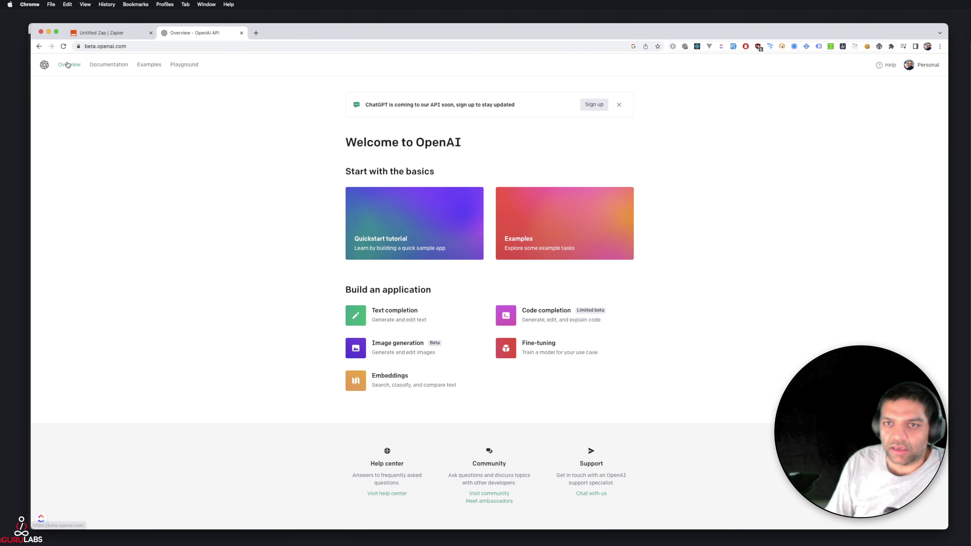
click(108, 64)
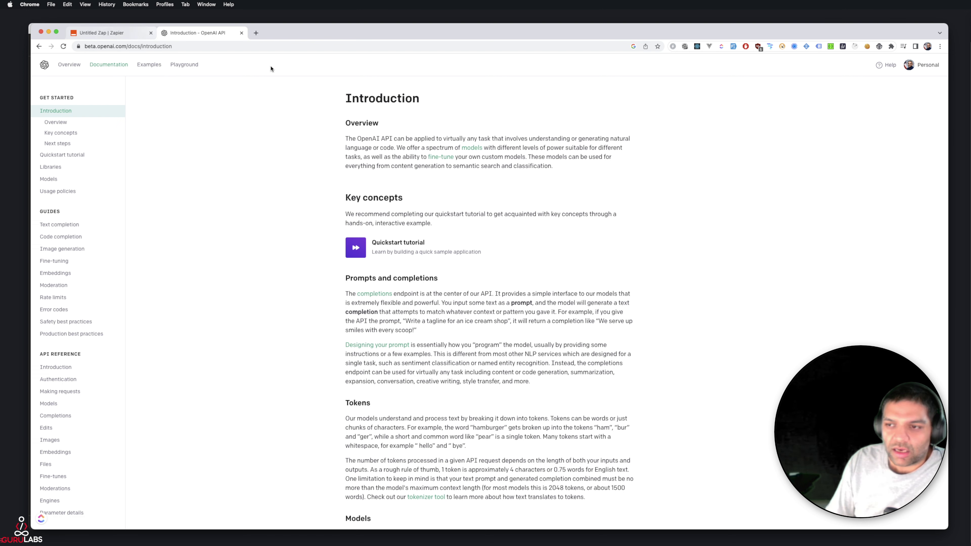
scroll(470, 335, down, 5)
click(126, 33)
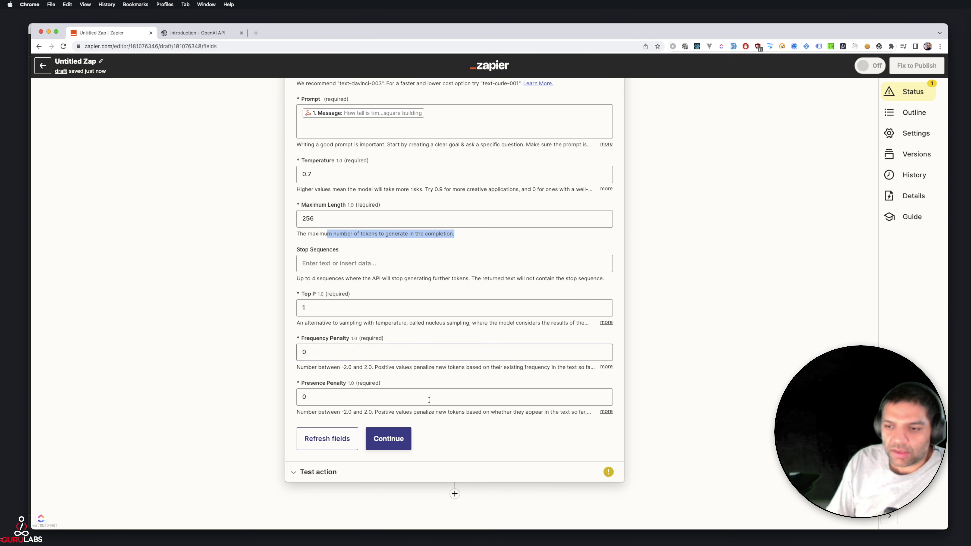
Continue with the prompt settings, test the Send Prompt action, and examine the text returned in the response
click(396, 453)
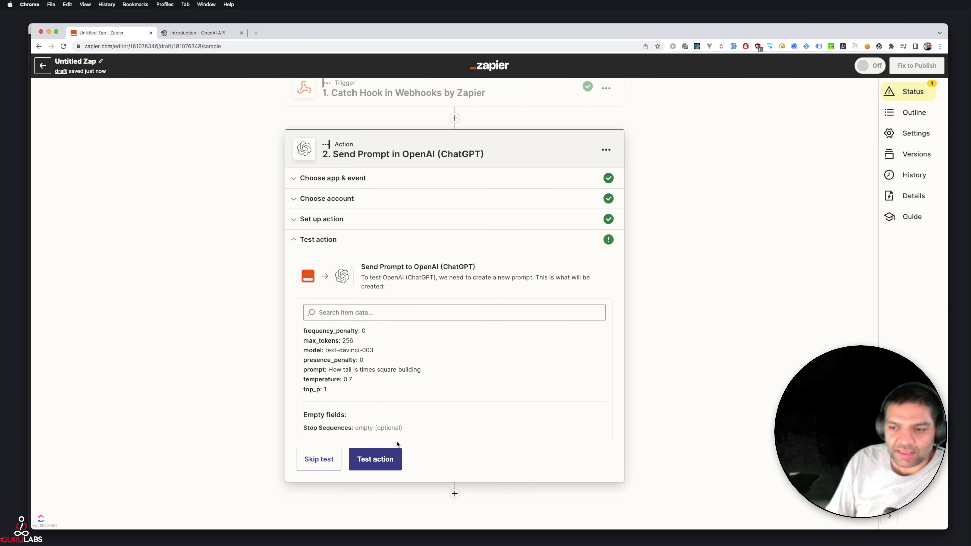
click(381, 460)
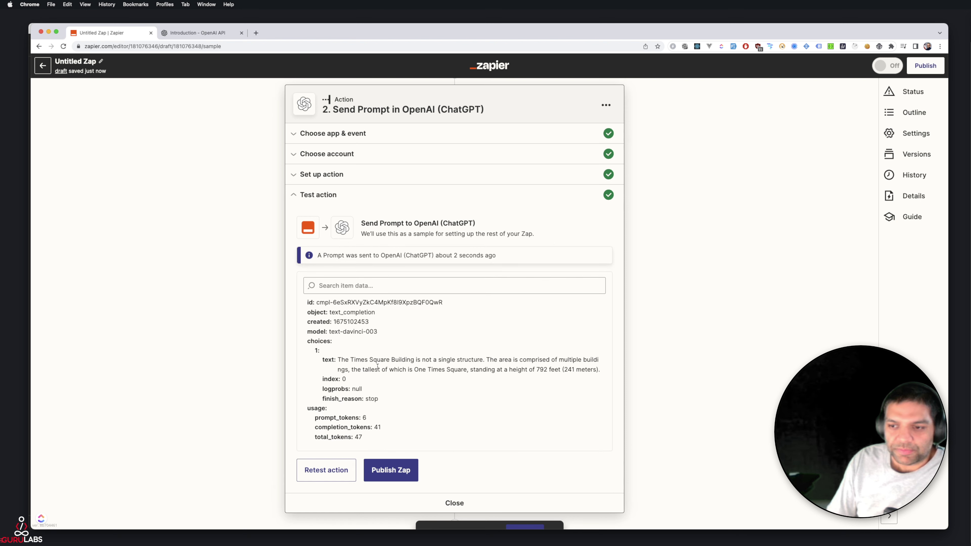
drag(341, 360, 490, 359)
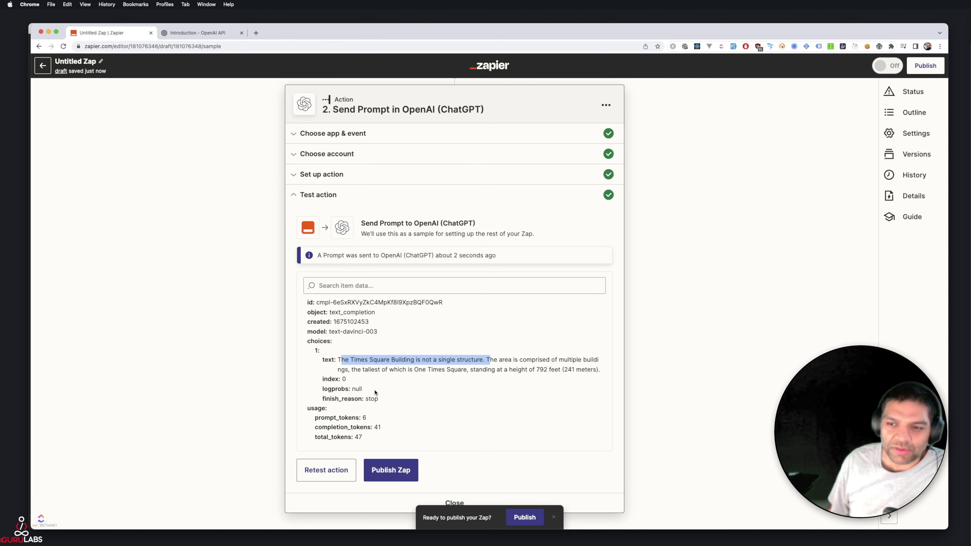
scroll(262, 324, down, 1)
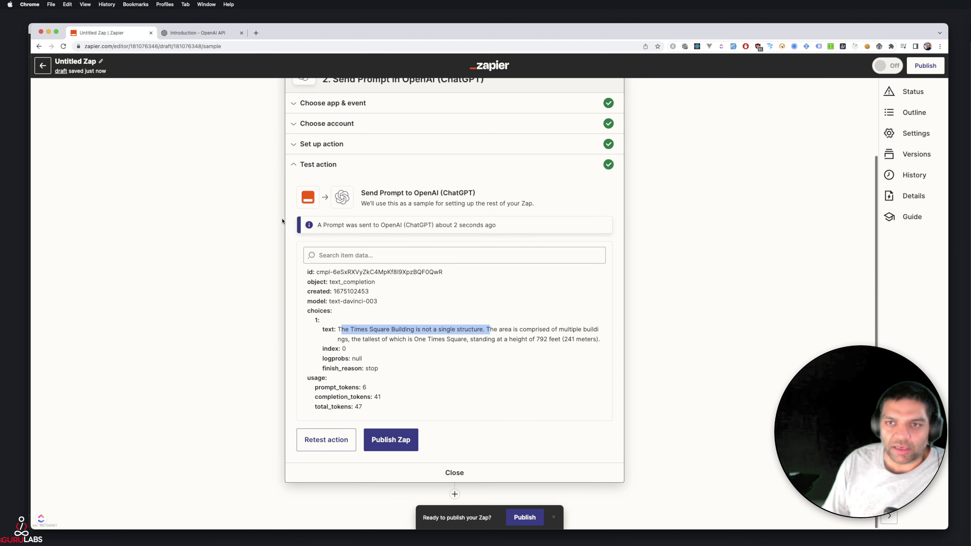
scroll(268, 207, up, 3)
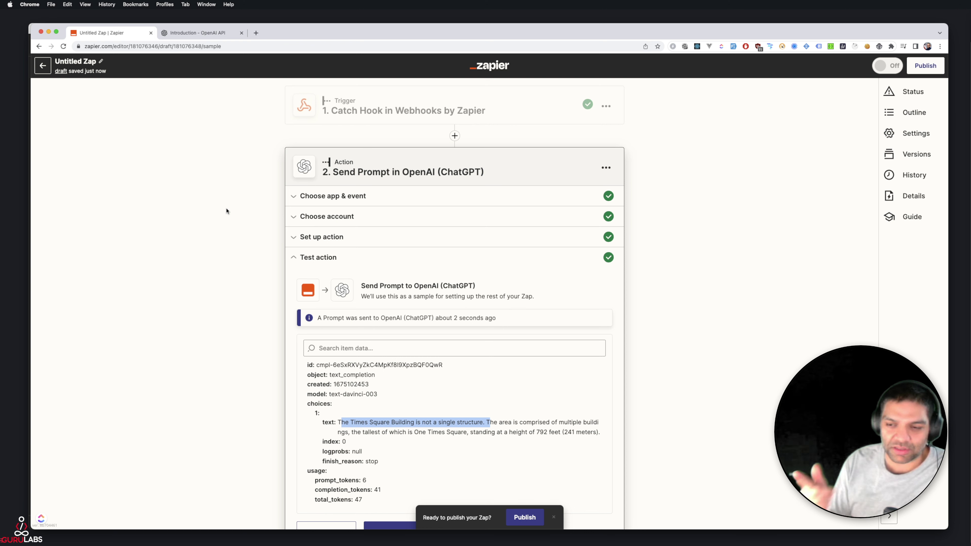
scroll(225, 239, down, 3)
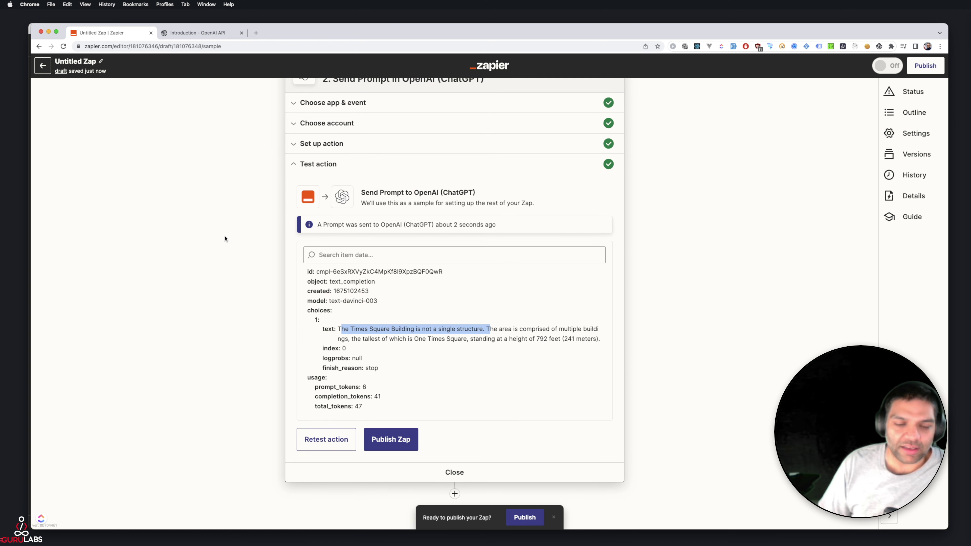